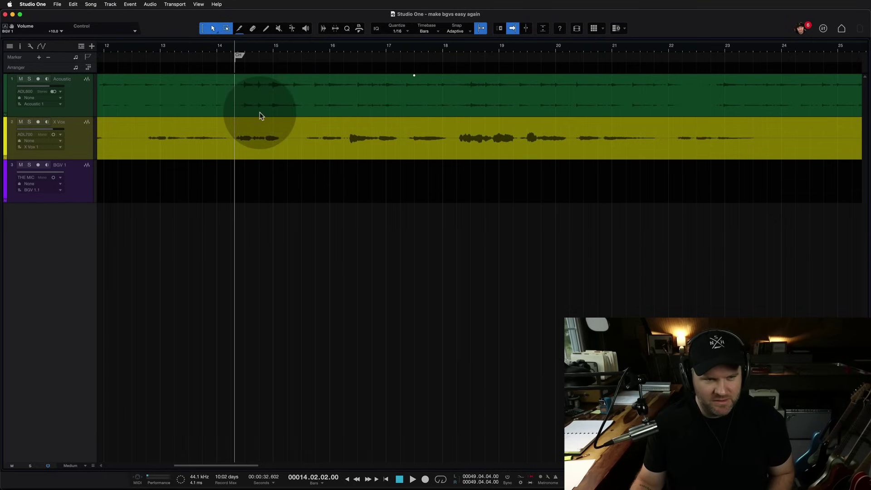
Play the chorus from its marker near bar 14, with all tracks and with only the Acoustic track soloed
key("space")
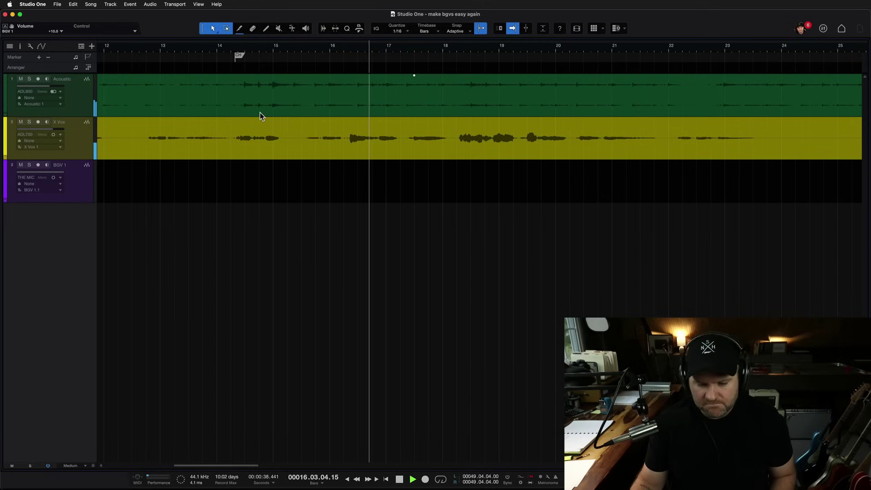
key("space")
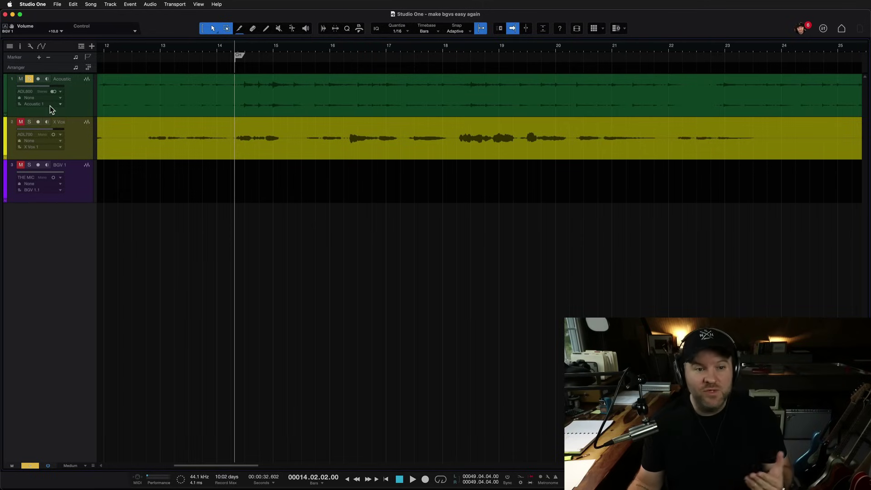
key("space")
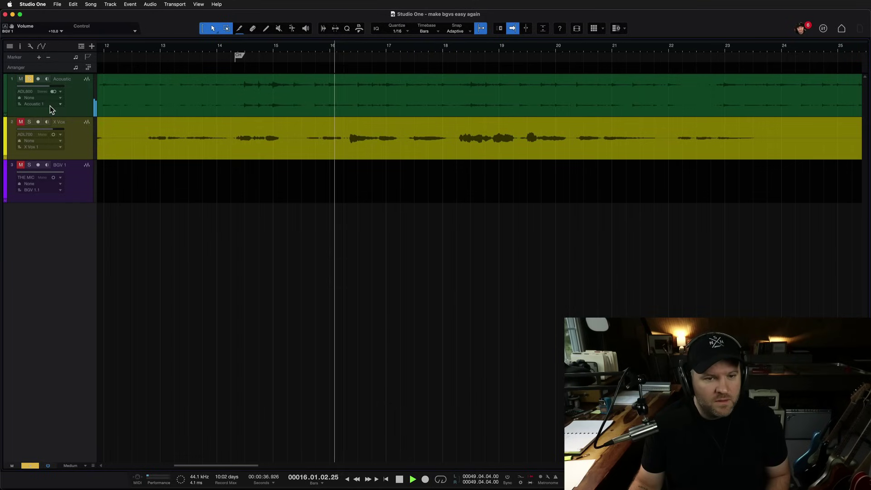
key("space")
left_click(30, 80)
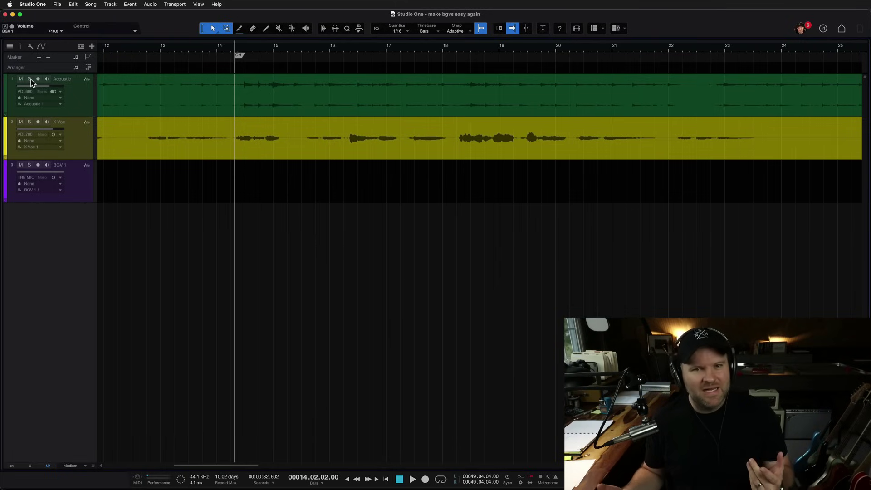
key("space")
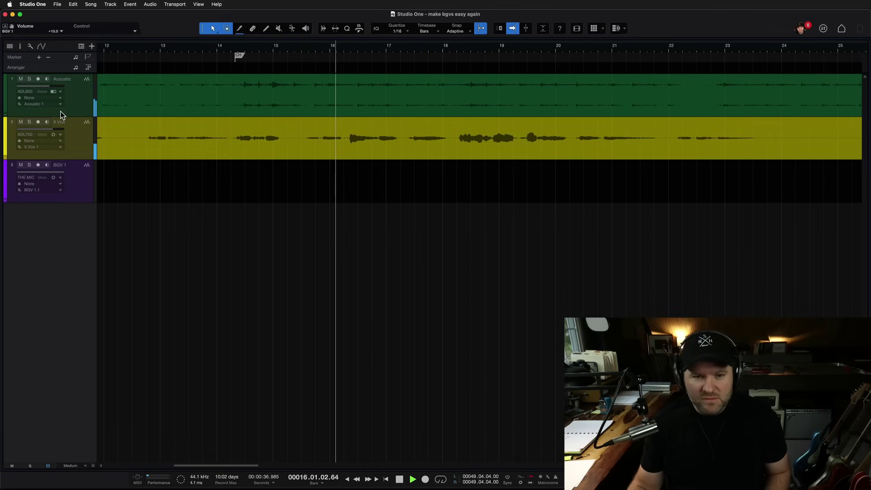
key("space")
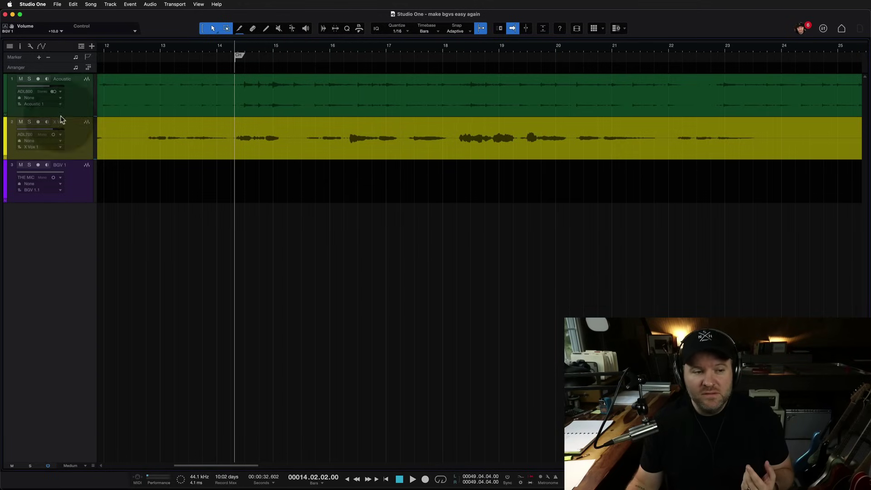
Arm BGV 1 and record the first harmony take from the chorus marker near bar 14 to bar 23
left_click(38, 165)
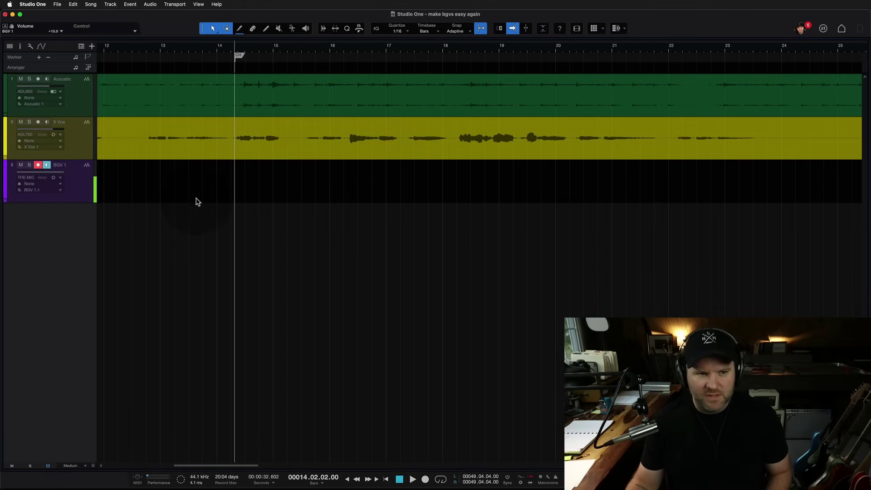
scroll(196, 198, "up", 3)
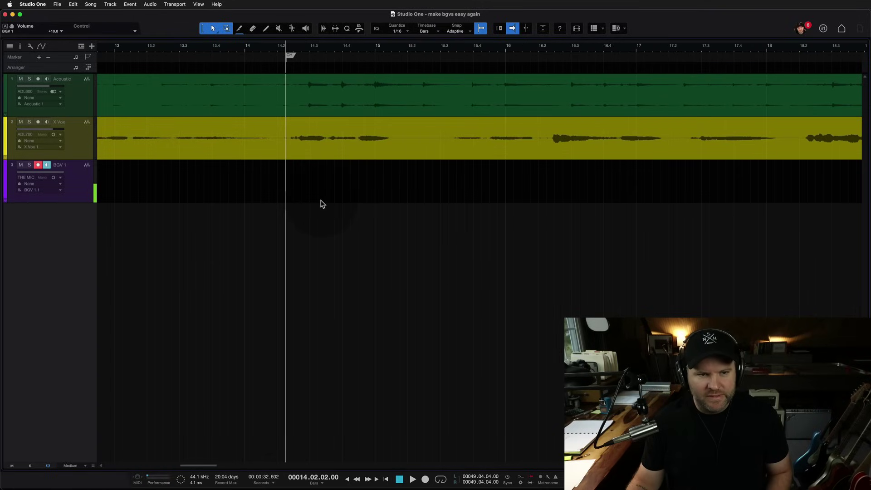
key("space")
key("space")
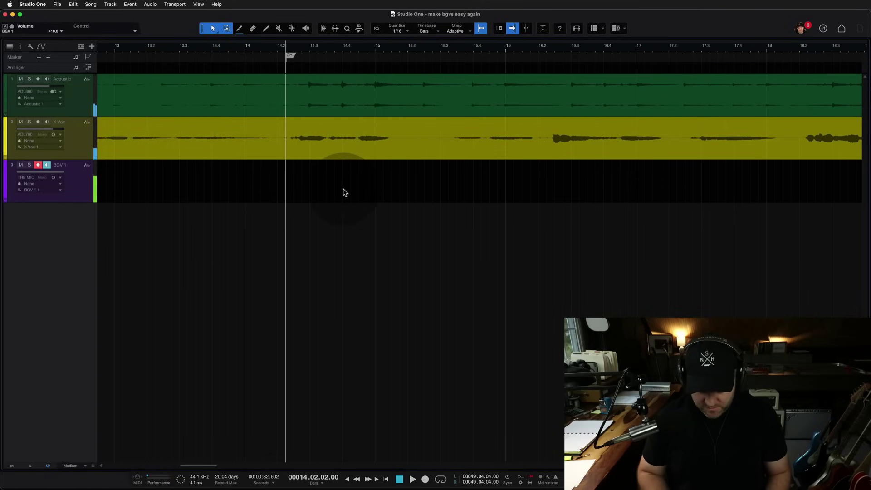
scroll(344, 192, "left", 3)
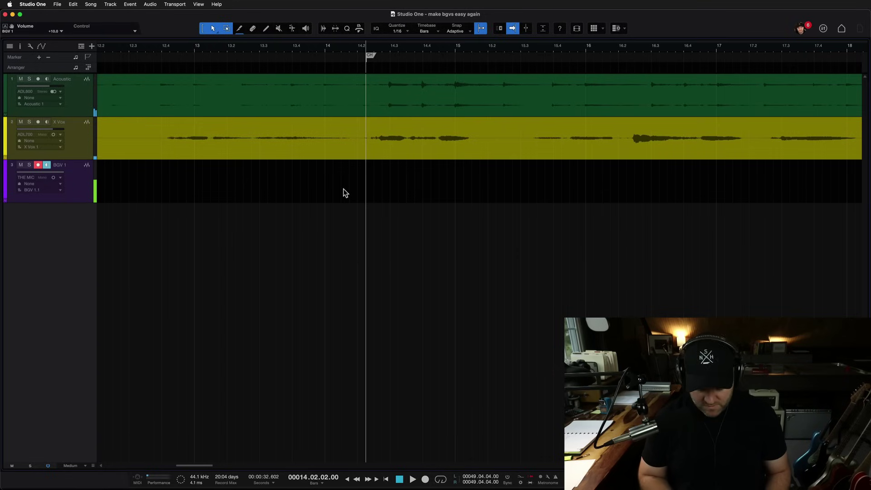
key("KP_Multiply")
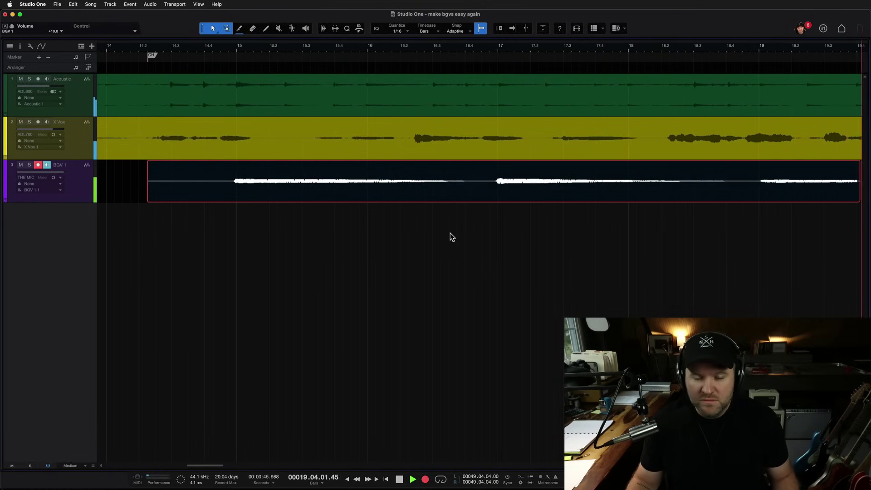
key("w")
key("w")
key("w")
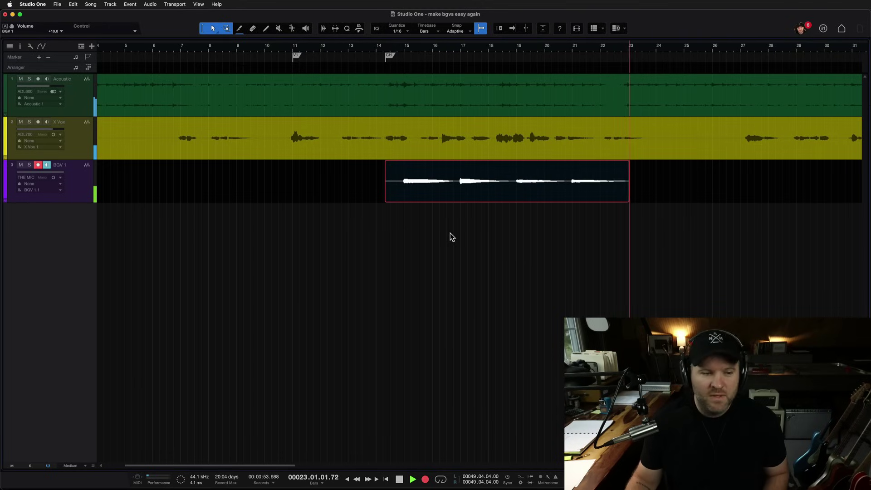
key("space")
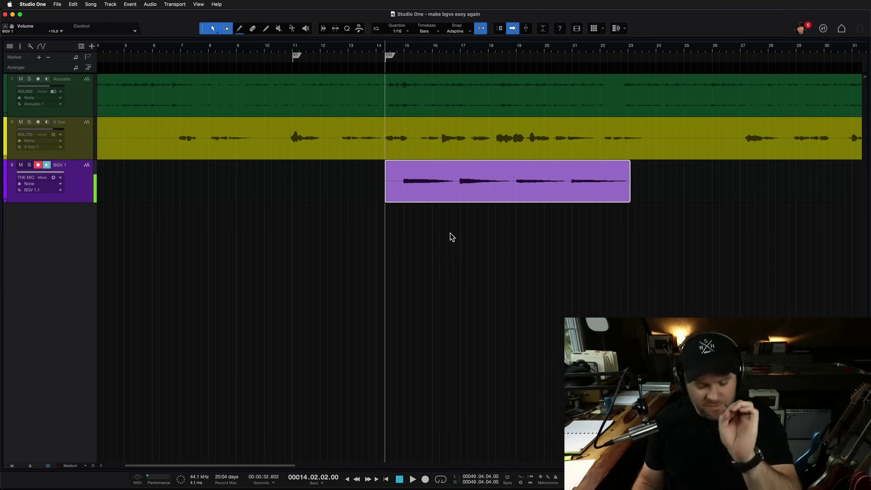
Duplicate the BGV 1 track without its recording and mute the original BGV 1
scroll(479, 228, "up", 2)
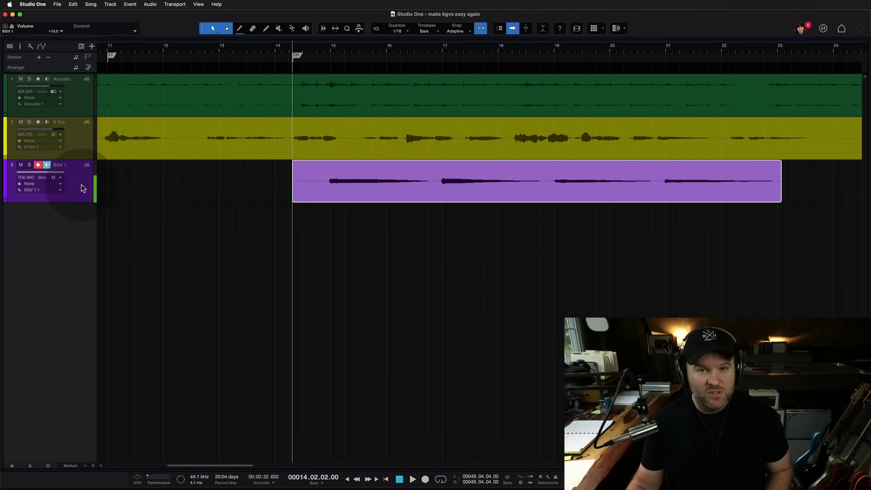
key("shift+d")
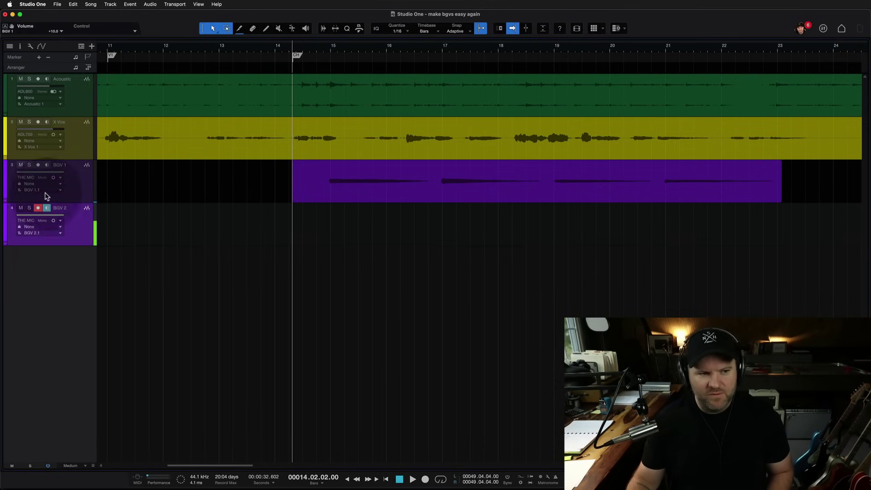
left_click(21, 165)
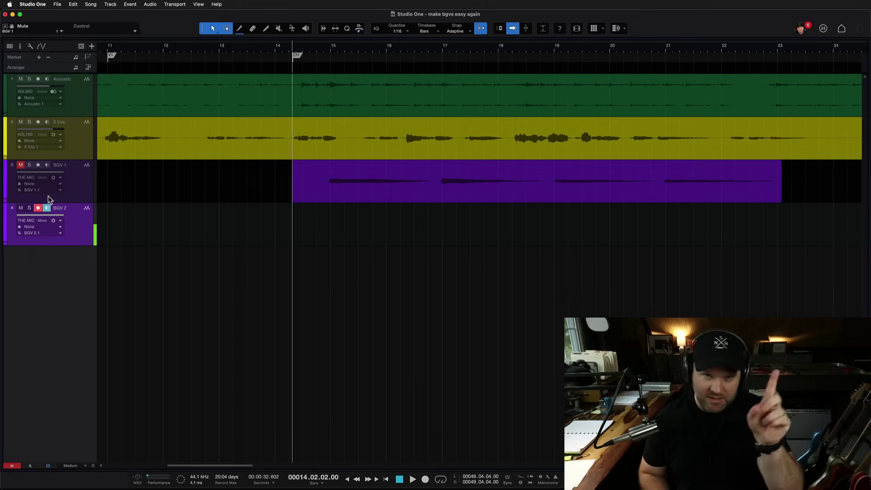
Record a double of the first harmony on BGV 2 from the chorus marker to bar 23
key("KP_Multiply")
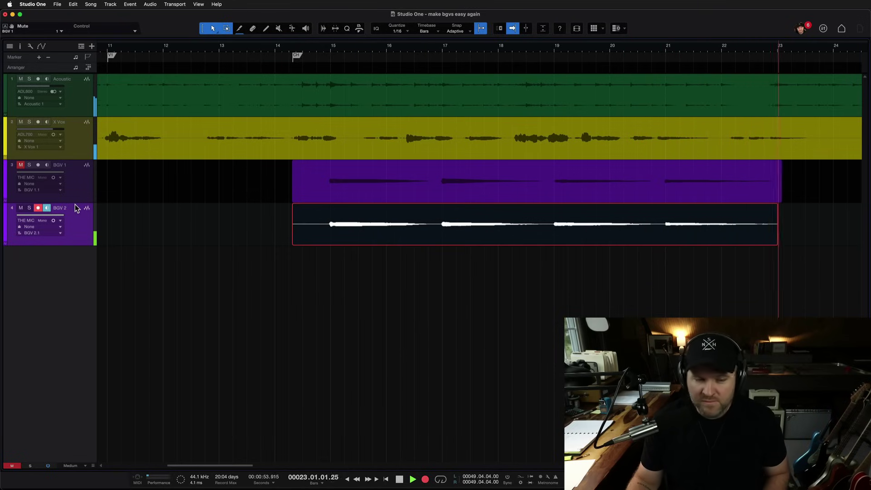
key("space")
left_click(74, 187)
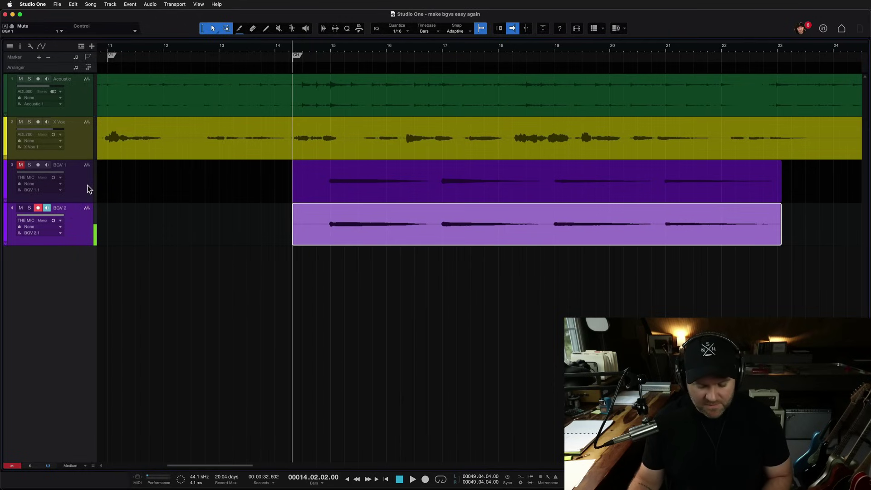
Place the BGV 2 channel beside BGV 1 in the mixer, and pan BGV 1 hard left and BGV 2 hard right
key("F3")
key("F3")
key("F3")
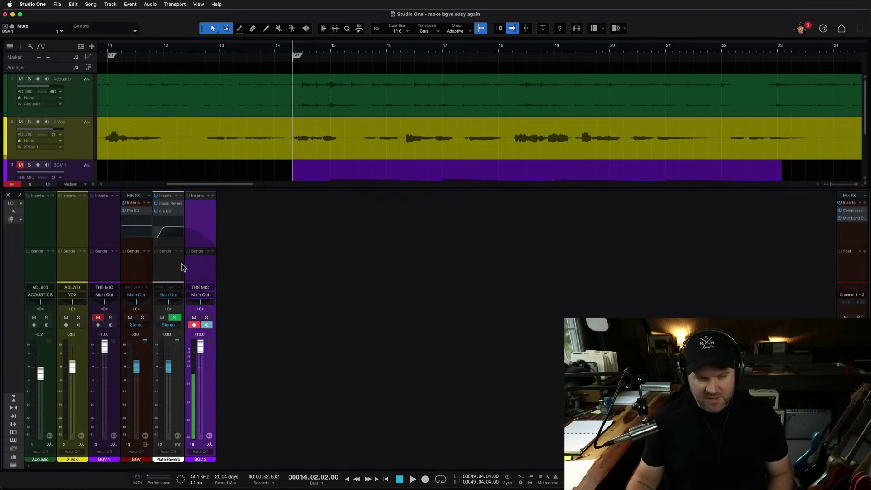
left_click_drag(186, 268, 128, 274)
left_click_drag(134, 306, 97, 307)
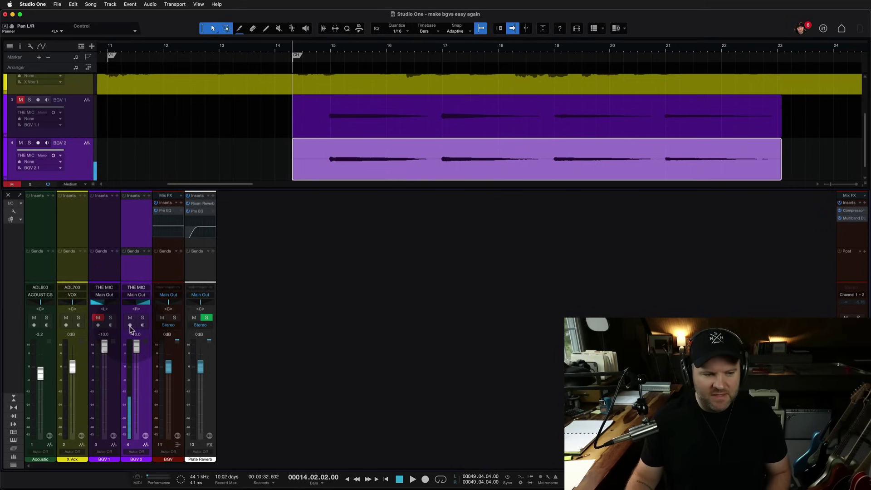
Unmute BGV 1 and solo BGV 1 and BGV 2 together
left_click(98, 318)
left_click(111, 278, "shift")
key("s")
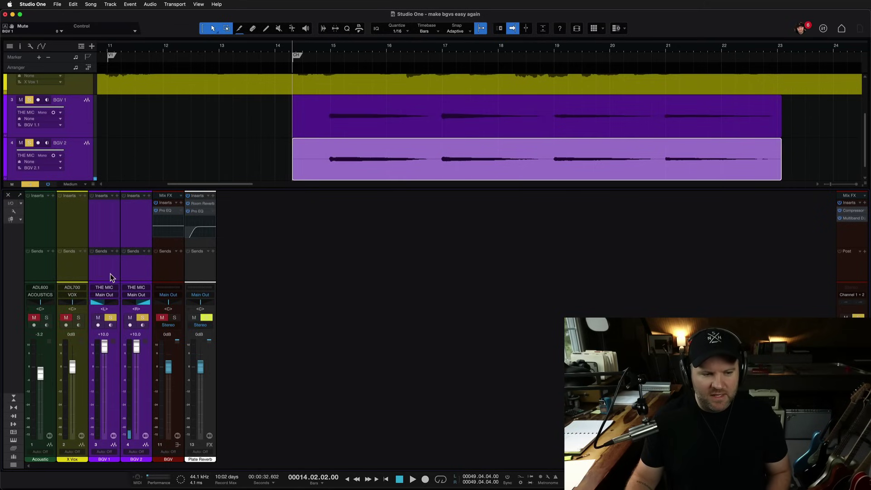
Lower the BGV 1 and BGV 2 volumes together to -0.4 dB while playing the chorus
left_click_drag(137, 347, 137, 358)
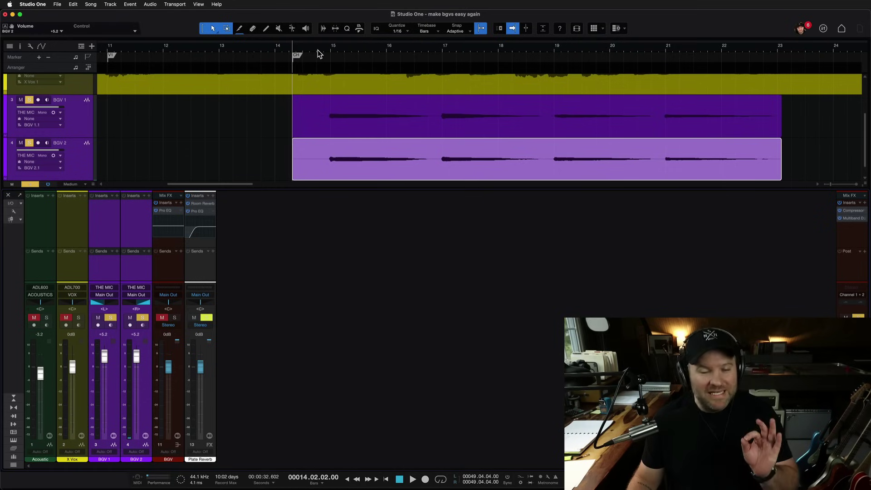
key("space")
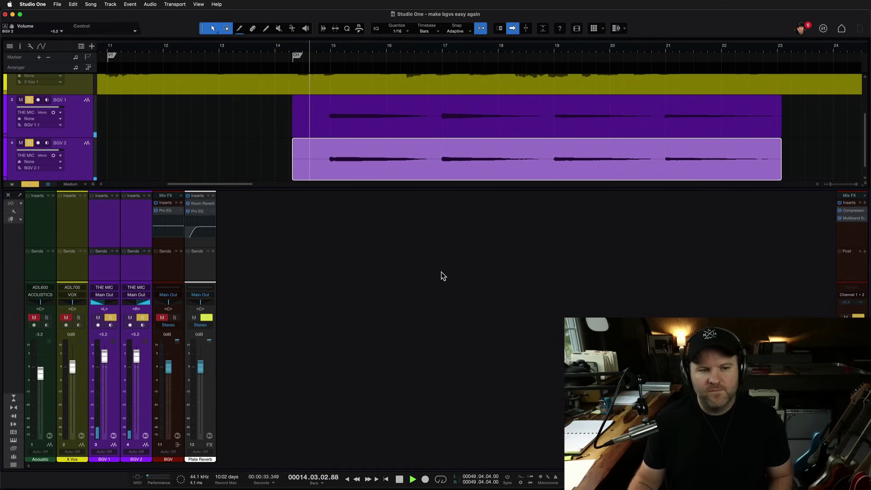
left_click_drag(136, 356, 137, 371)
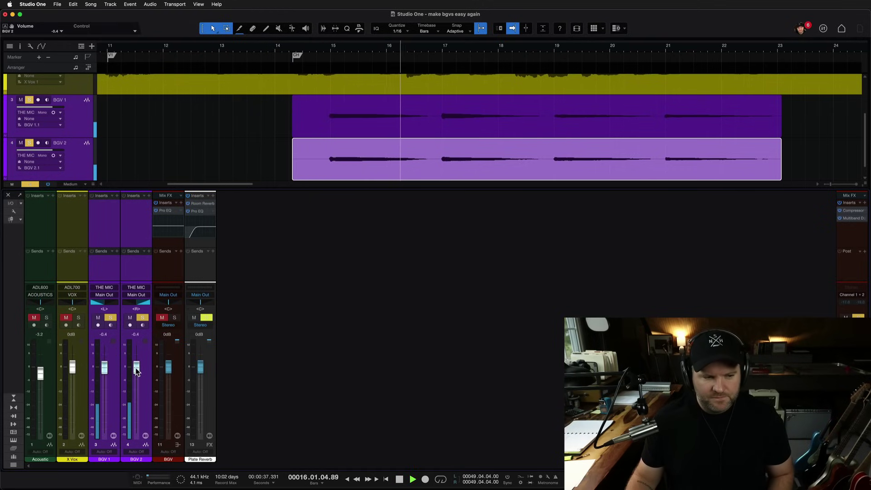
Clear the solos, listen to the doubled harmony within the full mix, and close the mixer
key("shift+s")
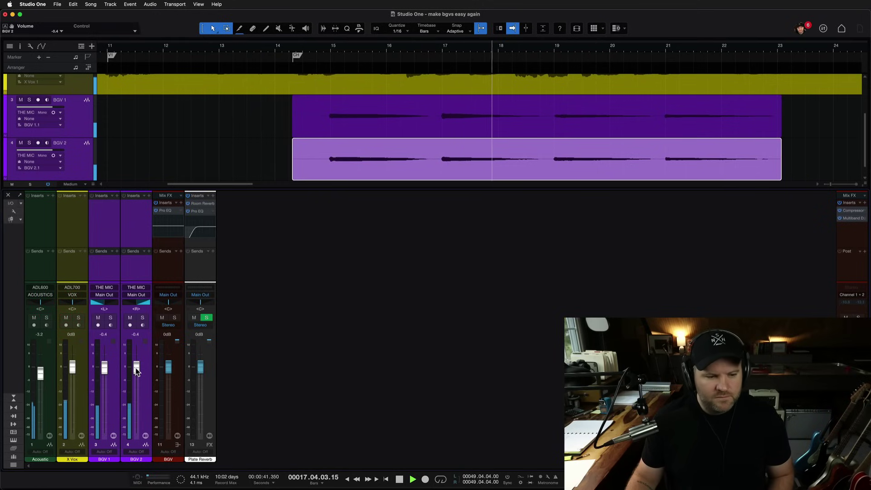
key("space")
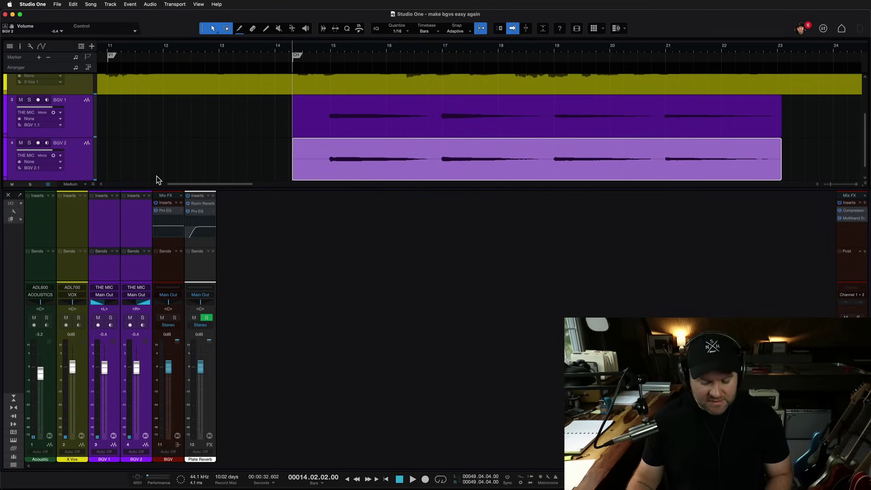
key("F3")
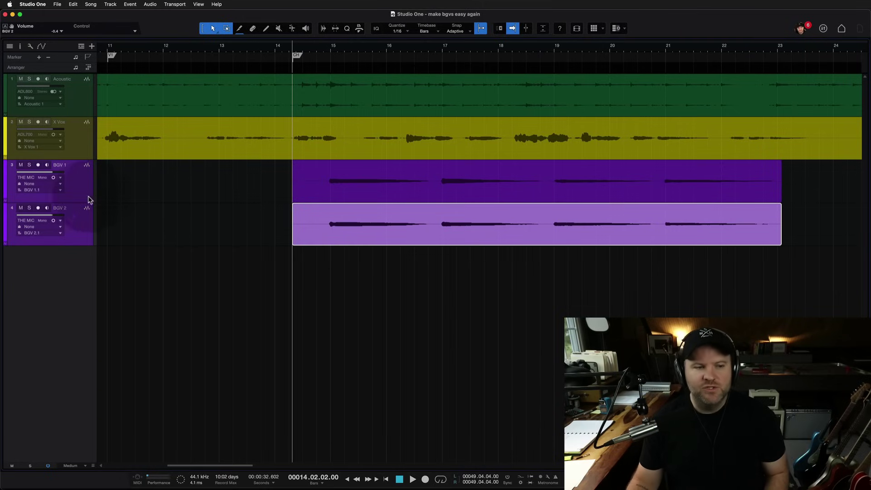
Duplicate the BGV 1 and BGV 2 tracks together without their recordings
key("Up")
left_click(79, 213, "shift")
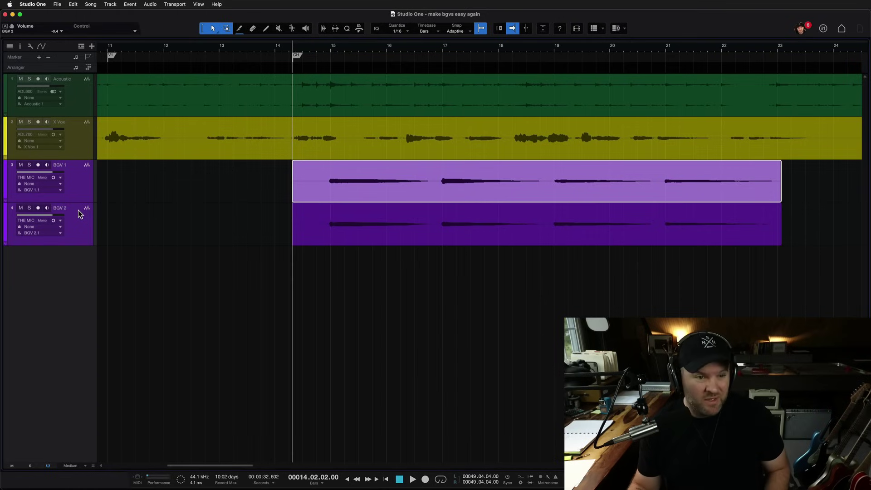
left_click(79, 211)
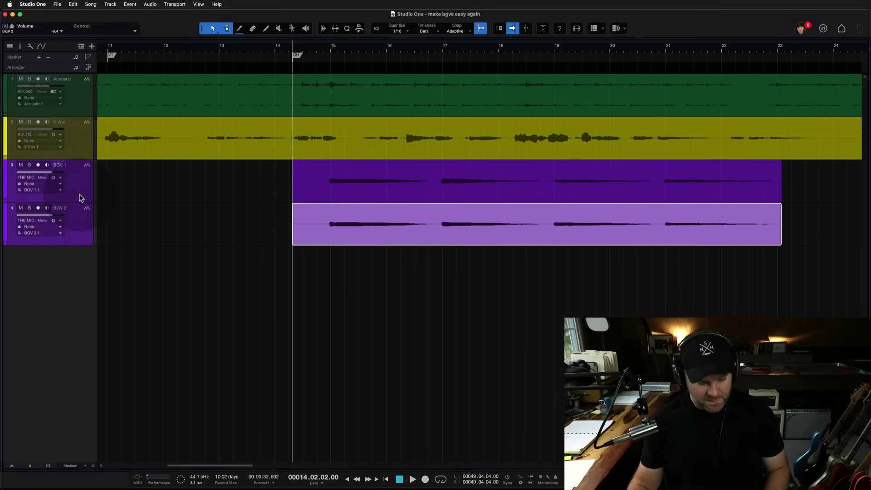
key("shift+d")
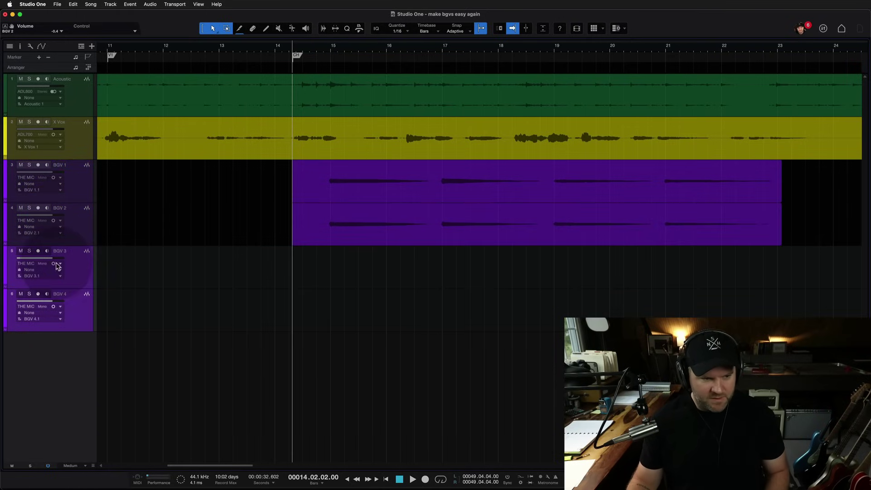
Arm BGV 3 for recording with both new tracks at +8.7 dB, and play the chorus to rehearse the next harmony
left_click(44, 254)
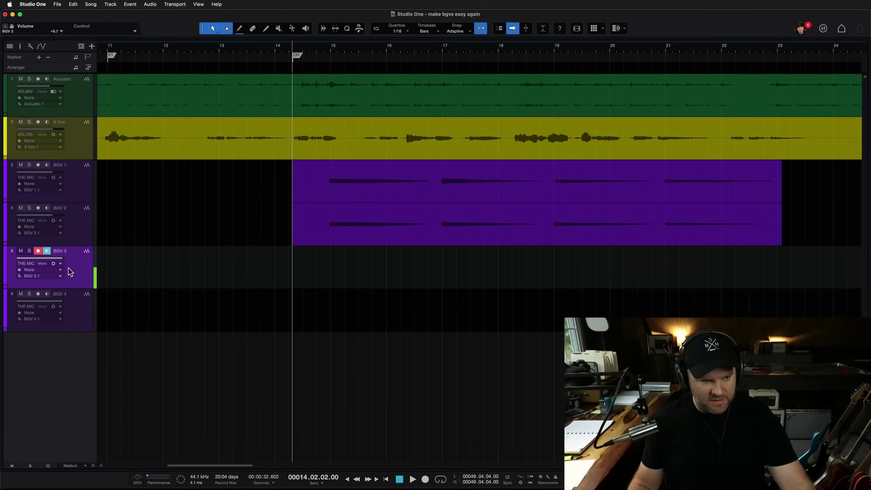
key("F3")
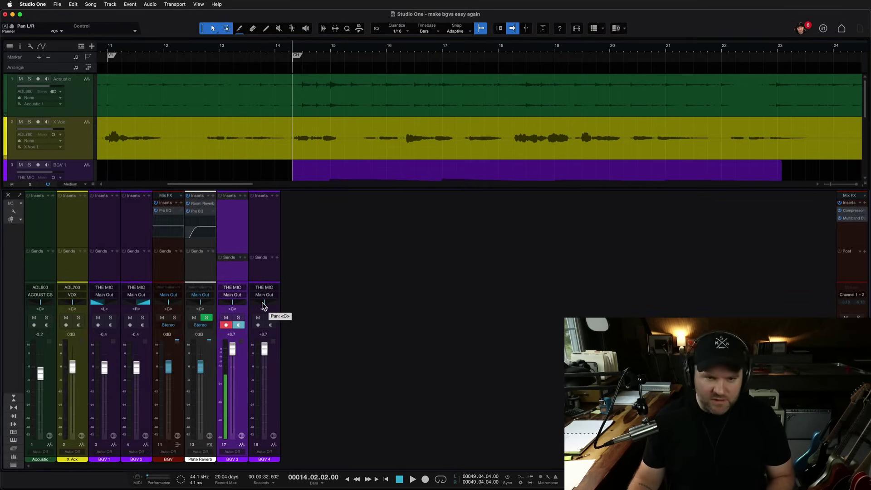
key("F3")
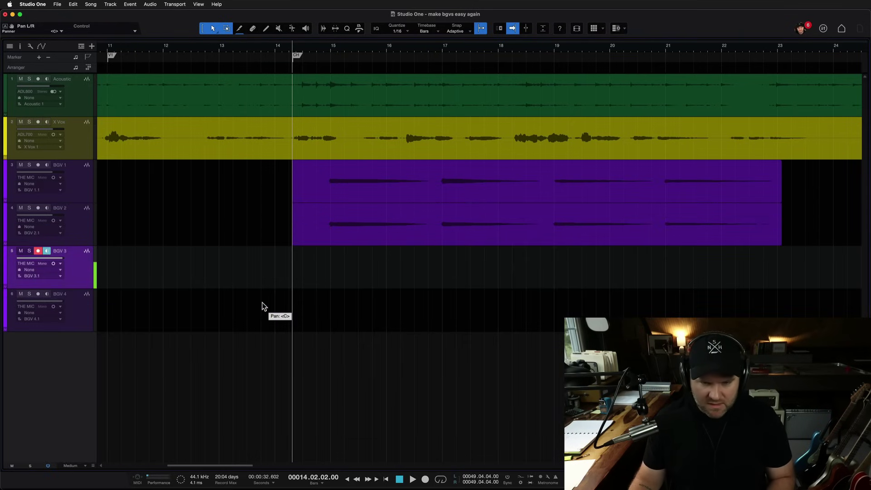
key("space")
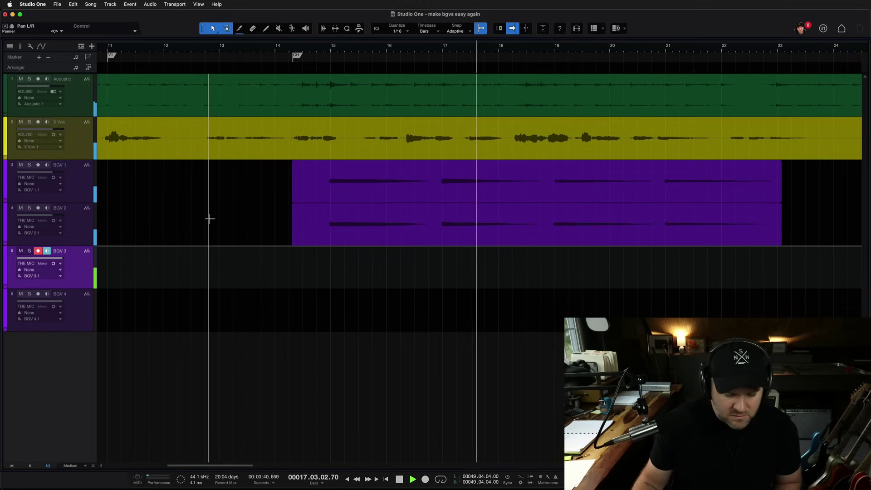
key("space")
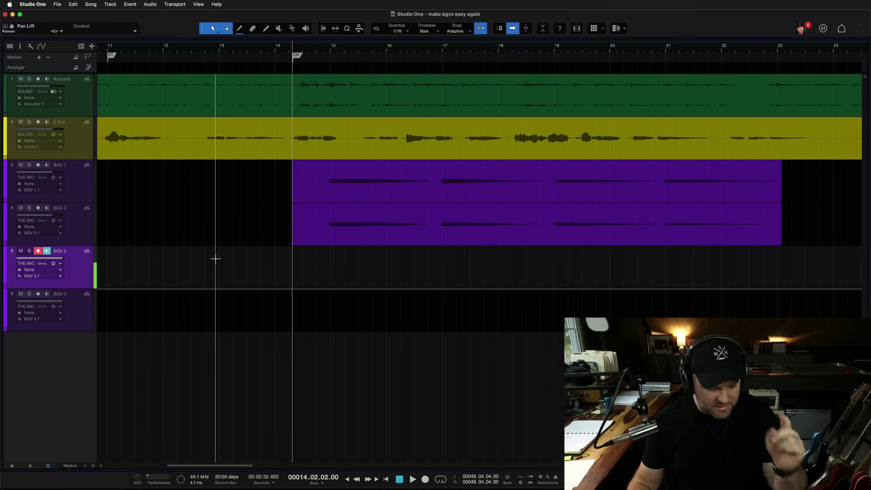
Record the new harmony across the chorus on BGV 3, and arm BGV 4 for its double
key("KP_Multiply")
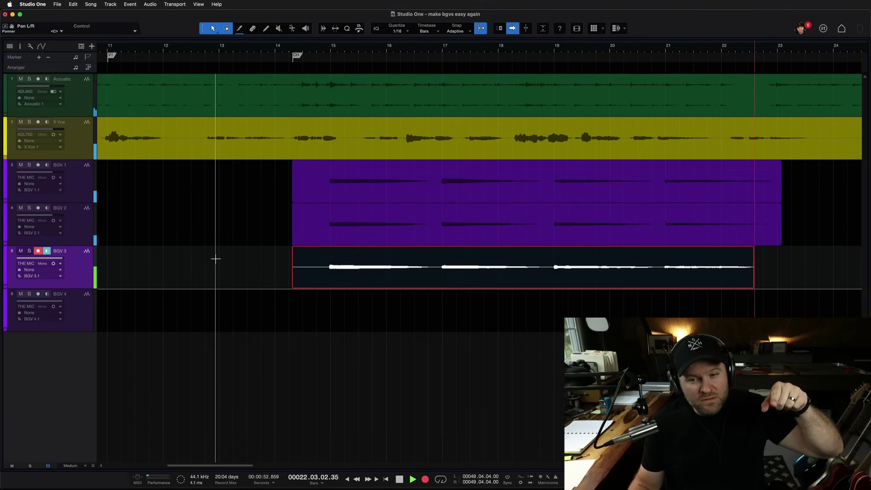
key("space")
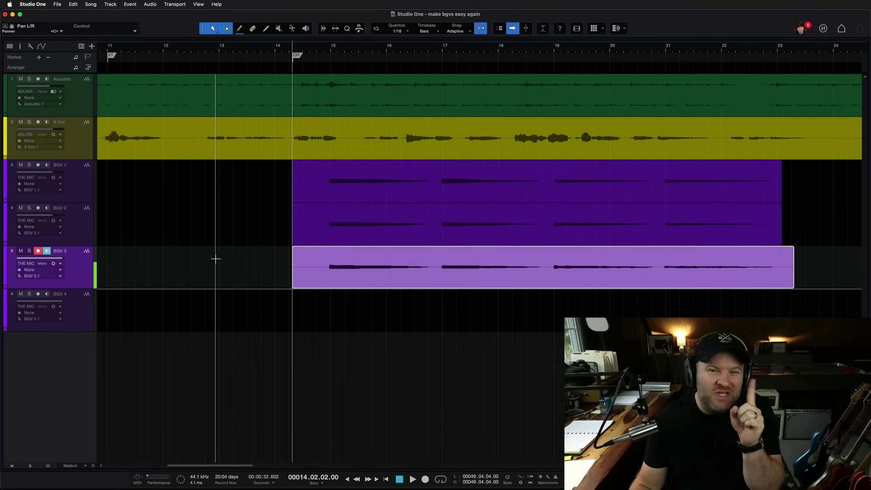
left_click(77, 305)
left_click(39, 296)
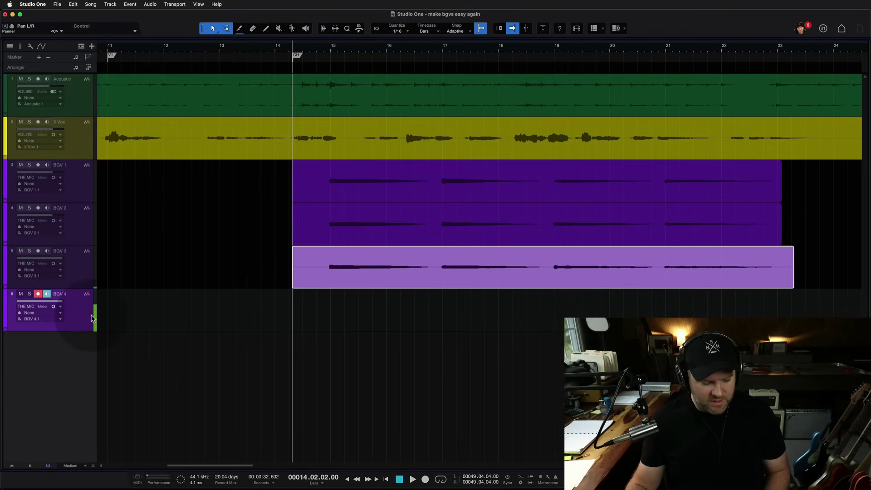
Record the doubled harmony across the chorus on BGV 4, restarting the take once and muting BGV 3 while singing
key("KP_Multiply")
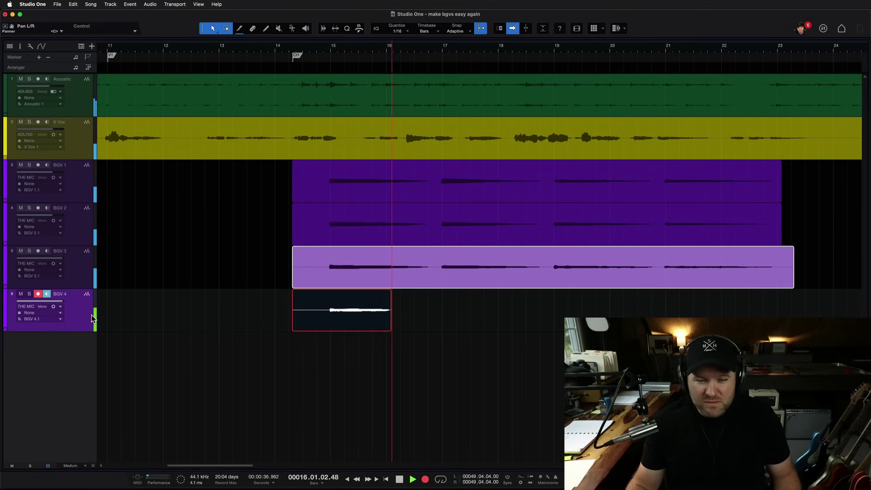
key("space")
key("KP_Multiply")
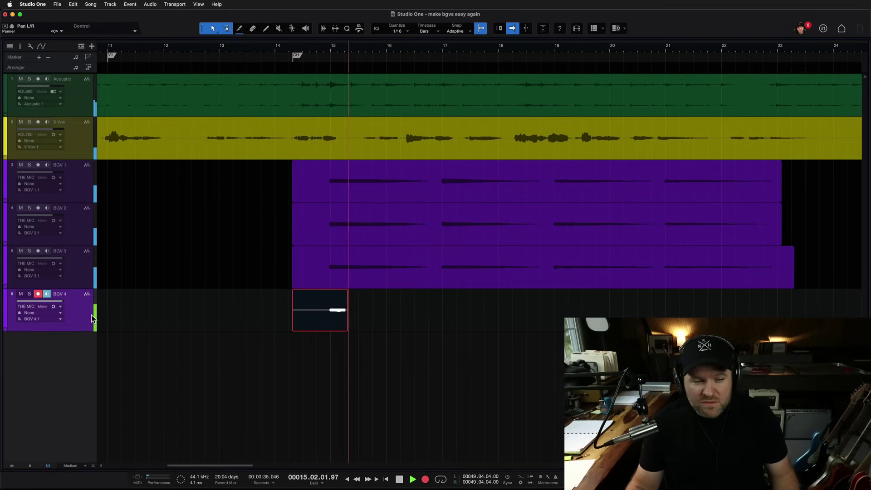
left_click(21, 251)
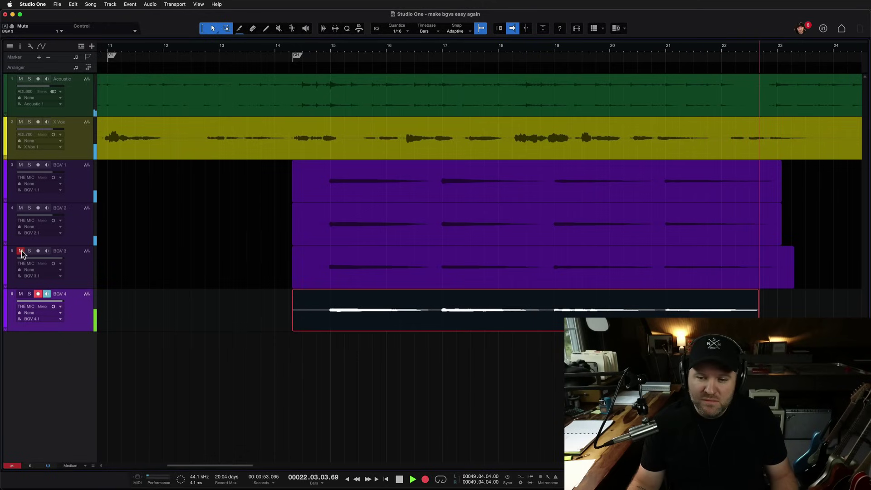
key("space")
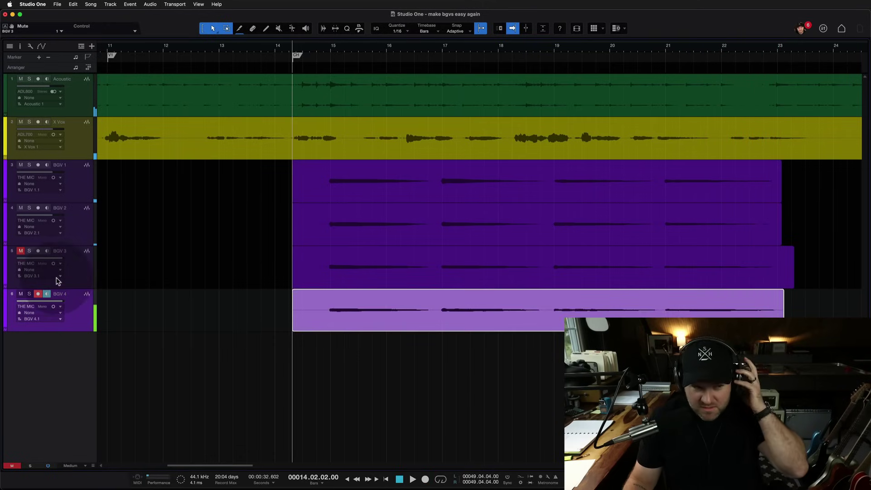
Disarm BGV 4, pan BGV 3 left and BGV 4 right, and play the chorus with both volumes at about -0.9 dB
key("F3")
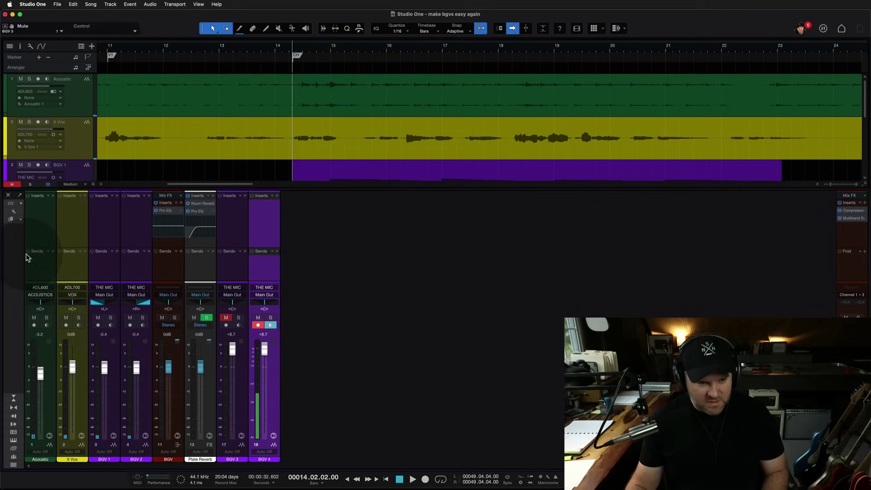
left_click(258, 326)
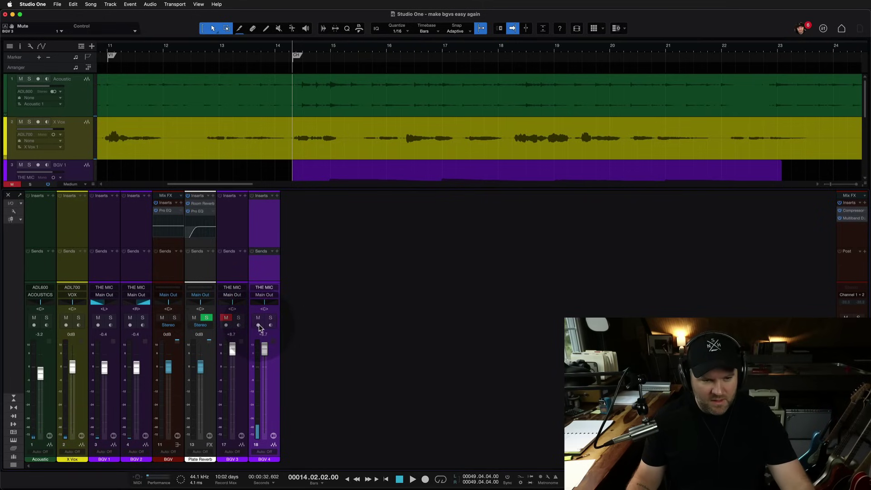
left_click(258, 318)
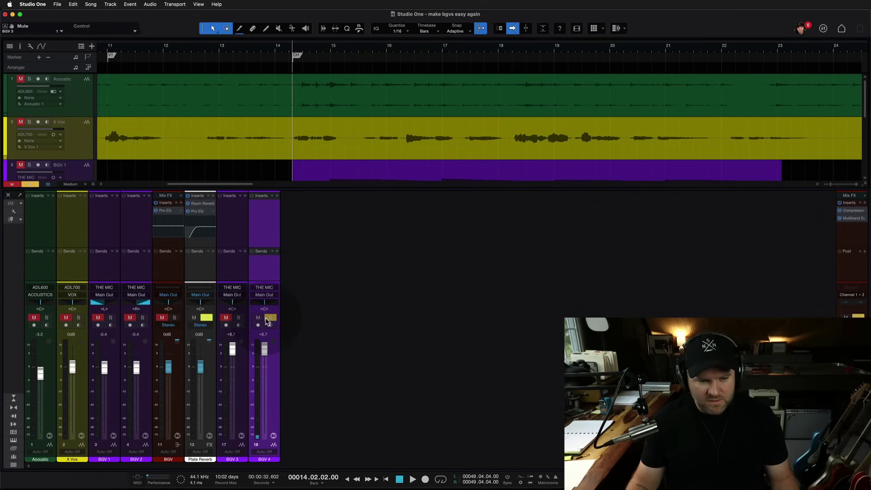
left_click_drag(265, 303, 283, 317)
left_click_drag(265, 349, 235, 369)
left_click(382, 115)
key("space")
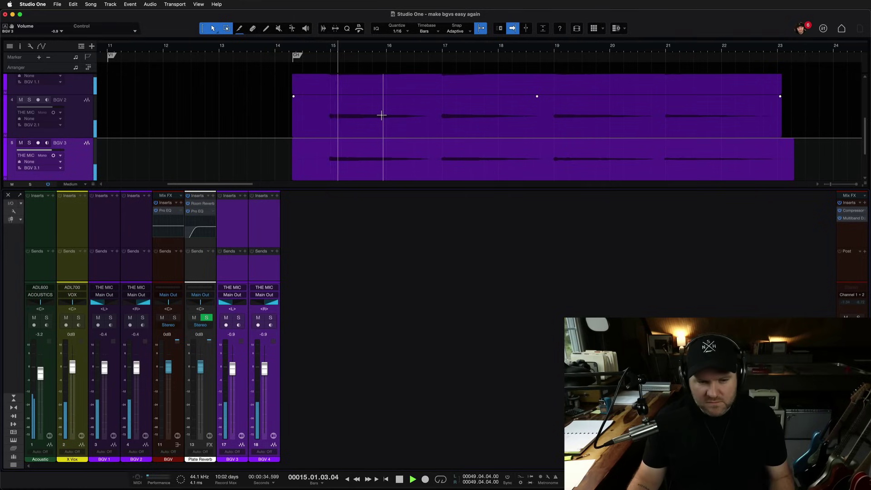
Move the BGV 3 and BGV 4 channels beside BGV 2 and raise both to +0.9 dB while listening to the chorus
left_click(257, 329)
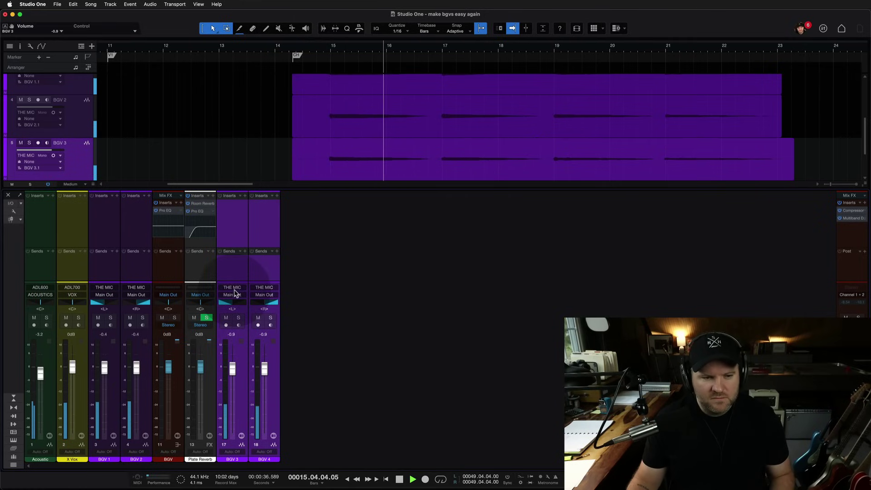
left_click(254, 273)
left_click_drag(241, 275, 152, 278)
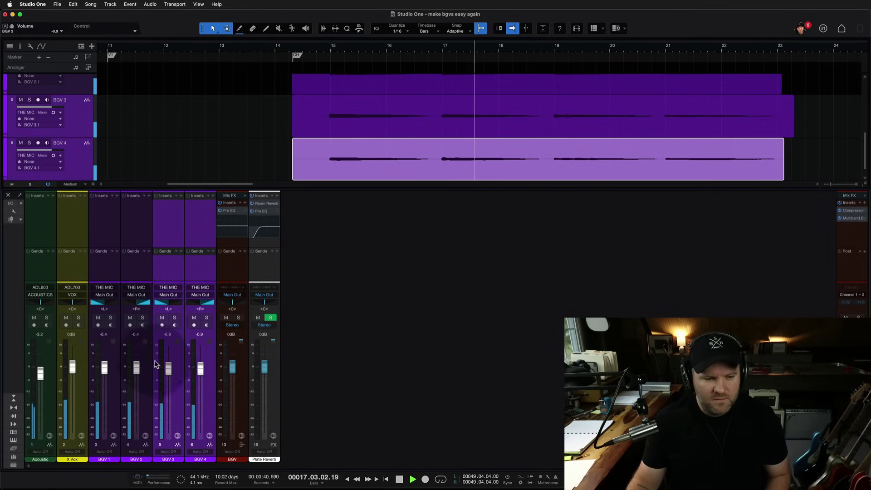
left_click_drag(168, 371, 171, 368)
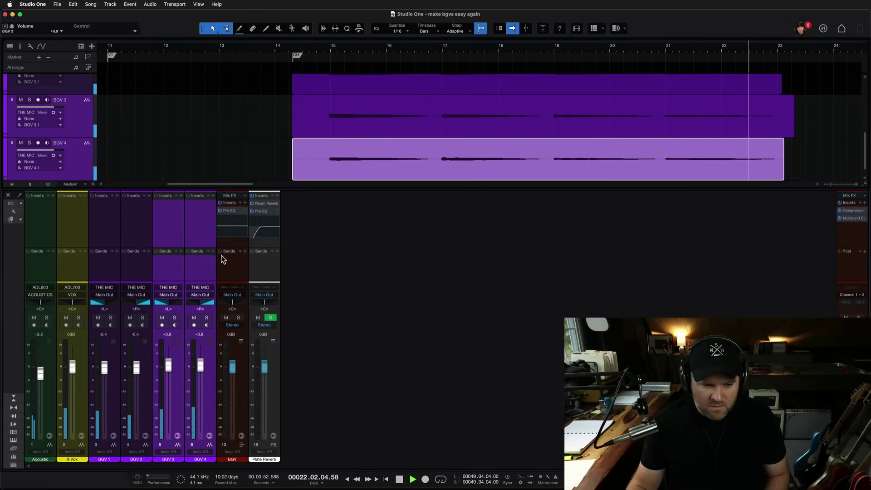
key("F3")
key("space")
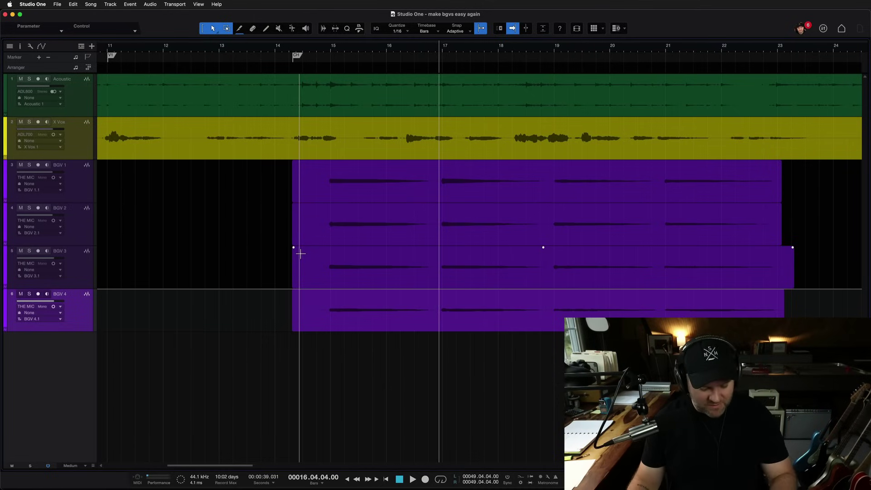
Route the outputs of all four tracks, BGV 1 to BGV 4, together to the BGV bus
key("F3")
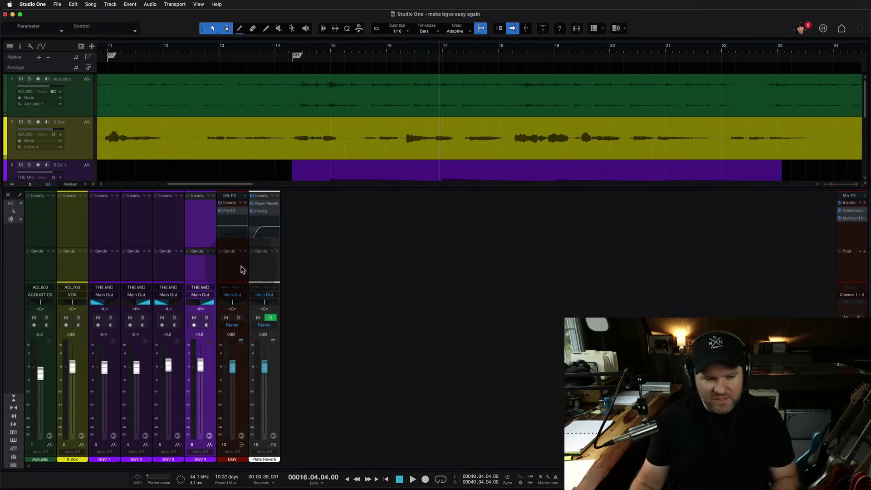
left_click(203, 269)
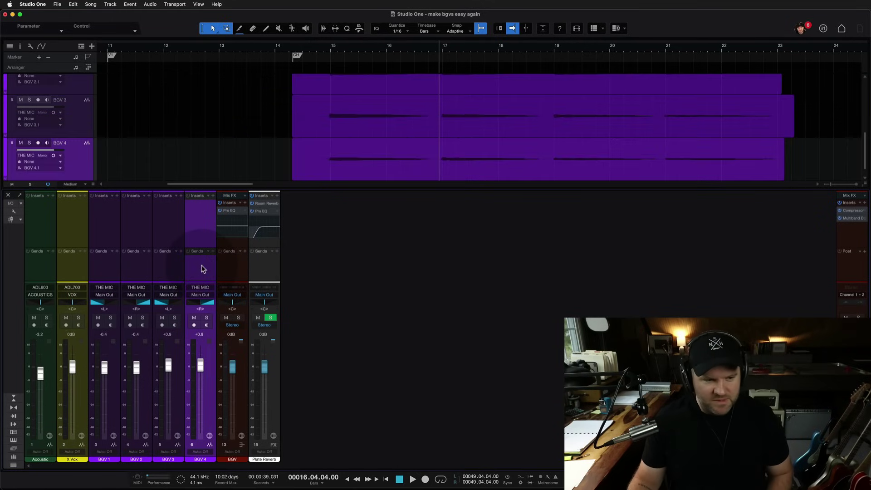
left_click(121, 270, "shift")
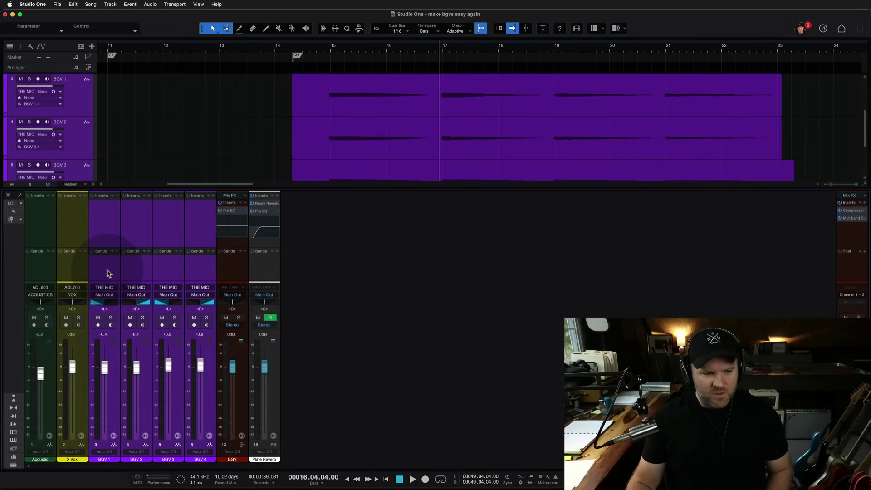
left_click(105, 295)
scroll(117, 191, "down", 5)
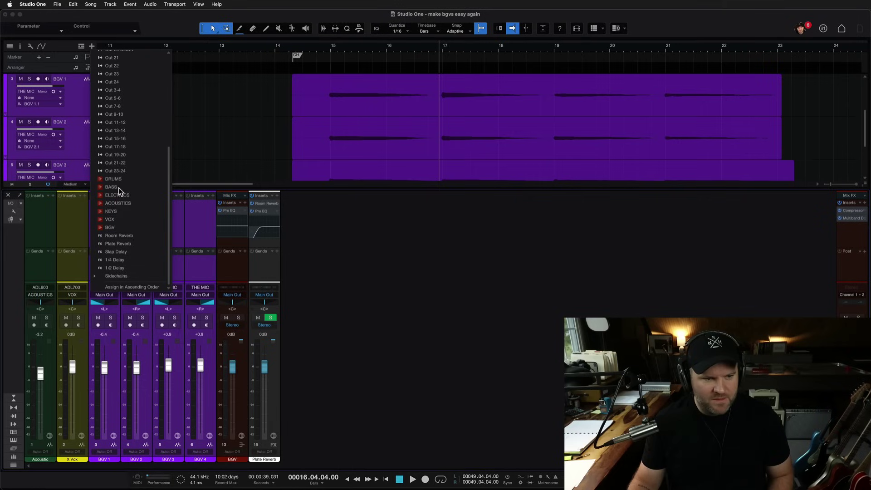
left_click(110, 227)
Enable the low cut in the BGV bus's Pro EQ and set its frequency to 191 Hz
left_click(234, 273)
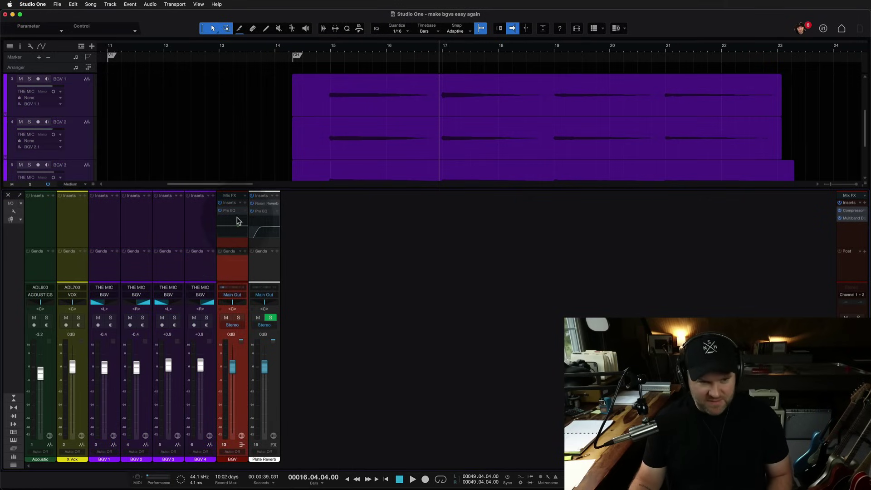
left_click(233, 211)
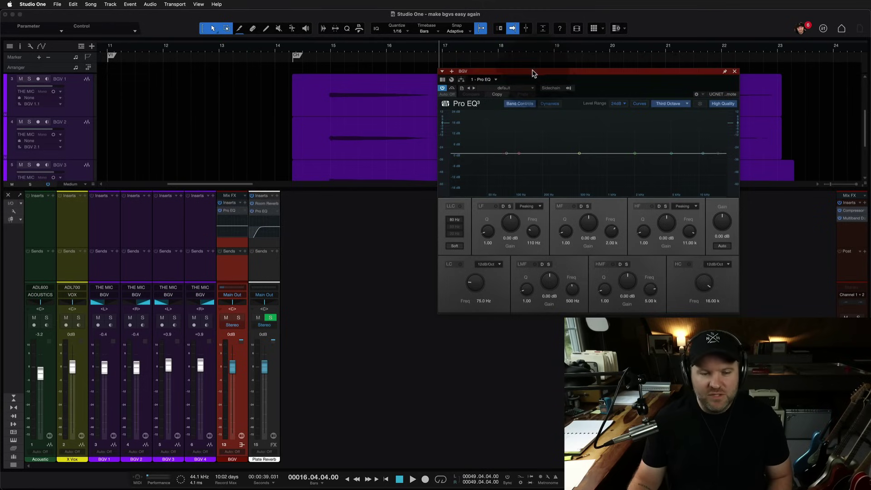
left_click_drag(533, 73, 321, 97)
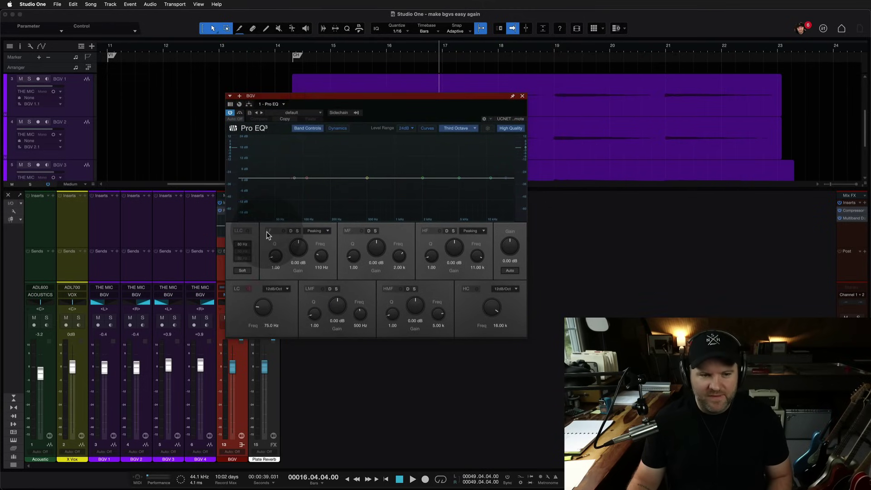
left_click(241, 291)
left_click_drag(255, 305, 258, 296)
Cut the LMF band by 6.74 dB at 399 Hz and boost the HMF band by 5.16 dB at 11.62 kHz
left_click_drag(368, 178, 357, 195)
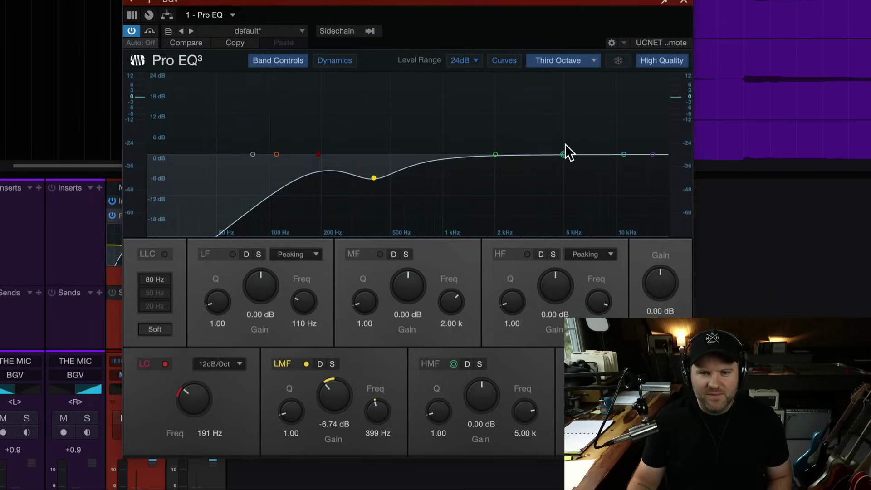
left_click_drag(563, 155, 629, 137)
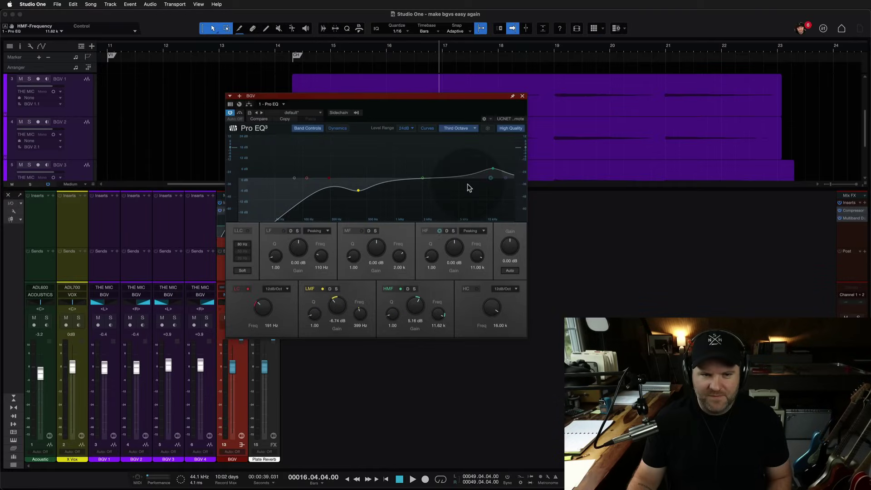
left_click(523, 96)
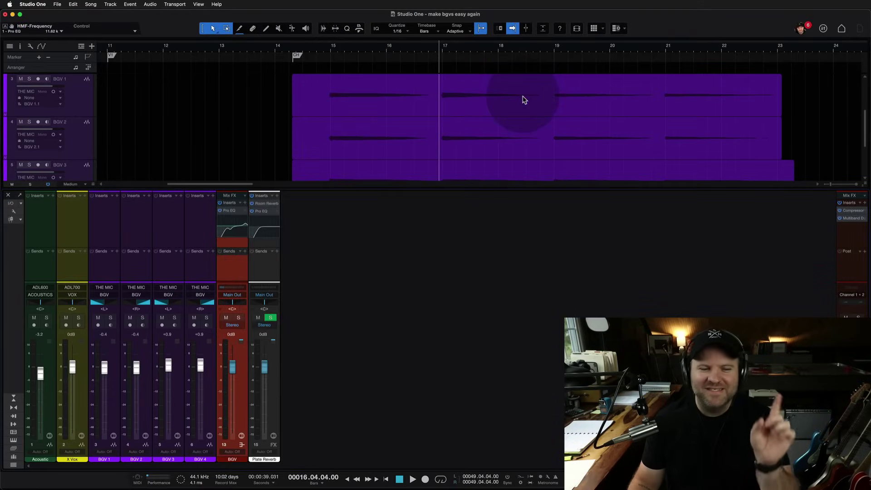
Add a send from the BGV bus to the Plate Reverb channel
left_click(245, 252)
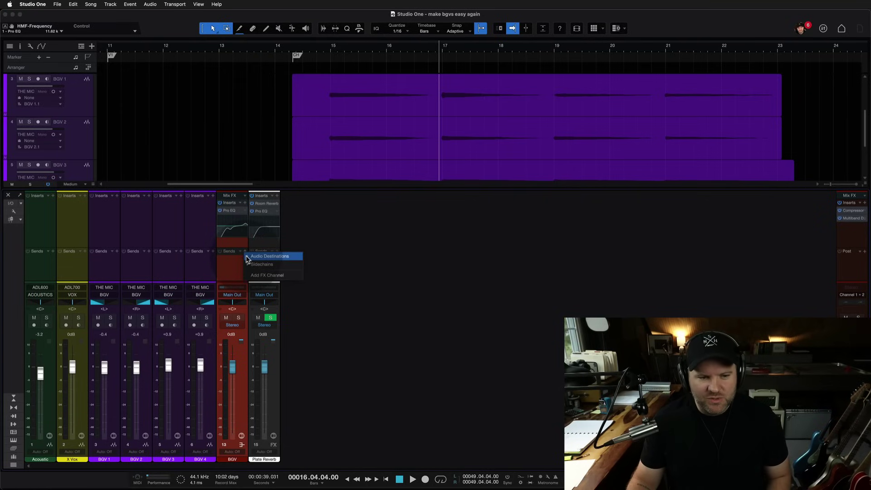
left_click(248, 259)
scroll(252, 279, "down", 5)
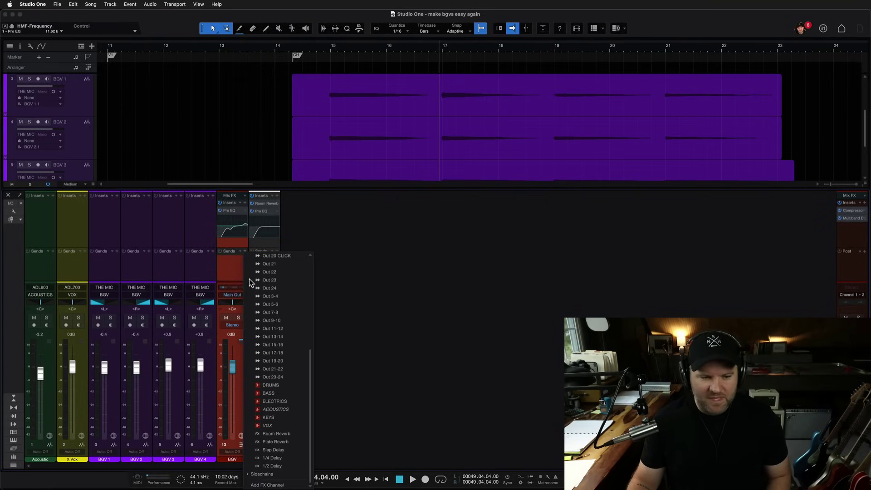
left_click(269, 442)
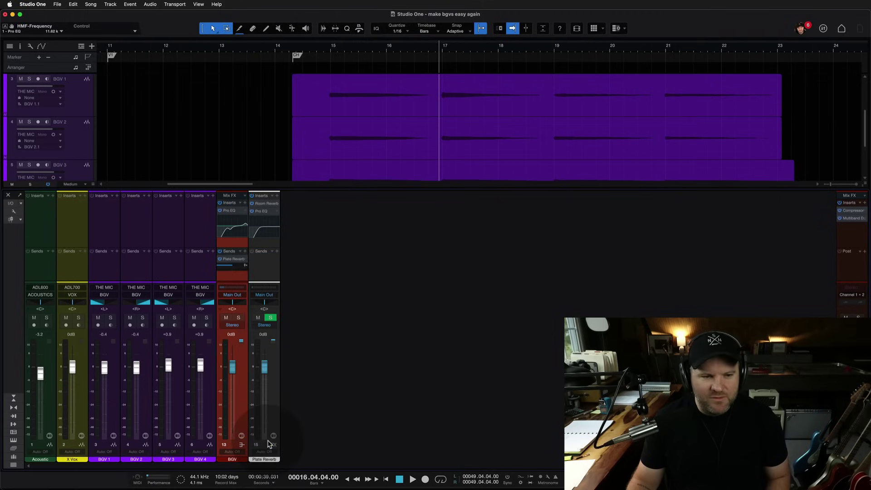
Review the Room Reverb settings on the Plate Reverb channel, and slightly lower the BGV bus's send level to it
left_click(262, 204)
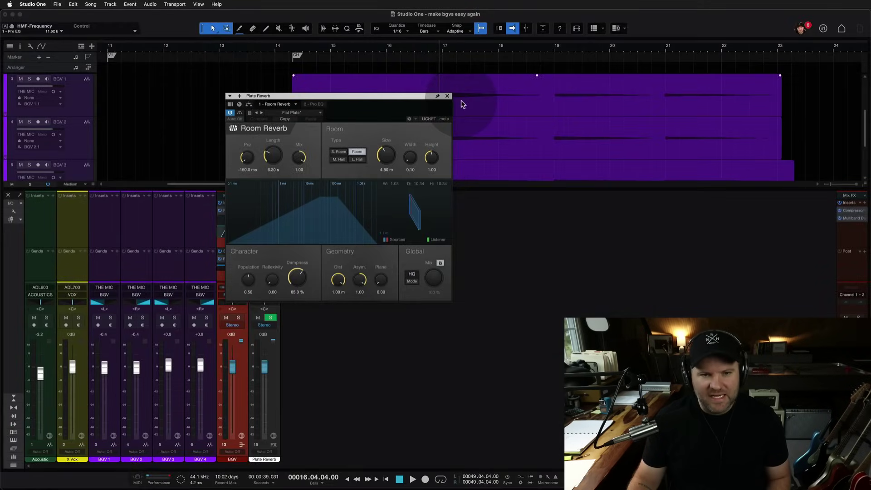
left_click(448, 97)
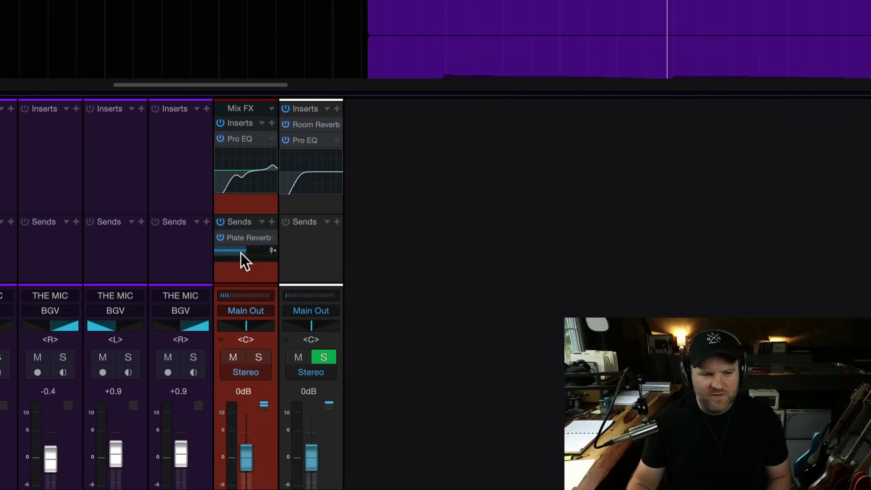
left_click_drag(243, 250, 240, 250)
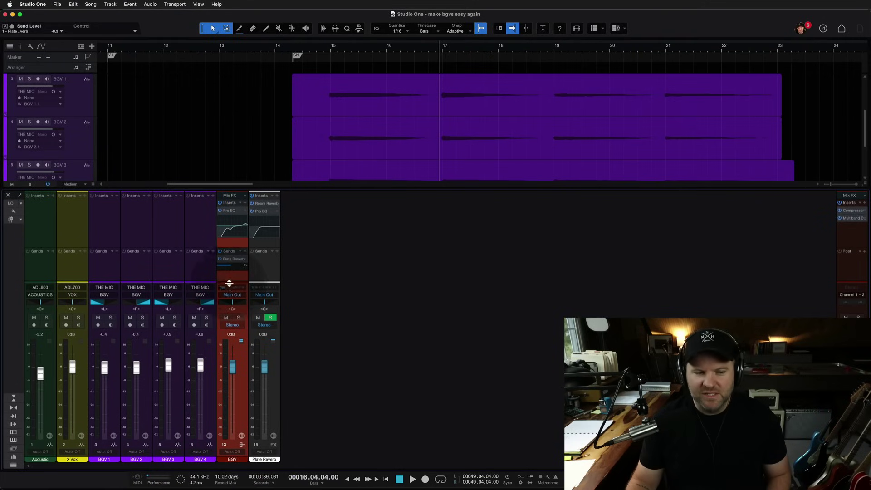
Play the chorus with the BGV bus soloed, and clear the solo to hear the harmonies in the full mix
left_click(321, 50)
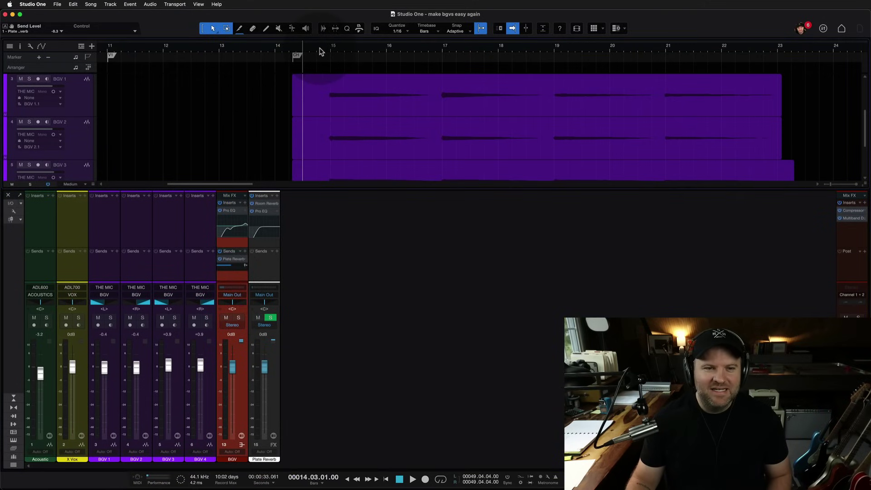
left_click(238, 318)
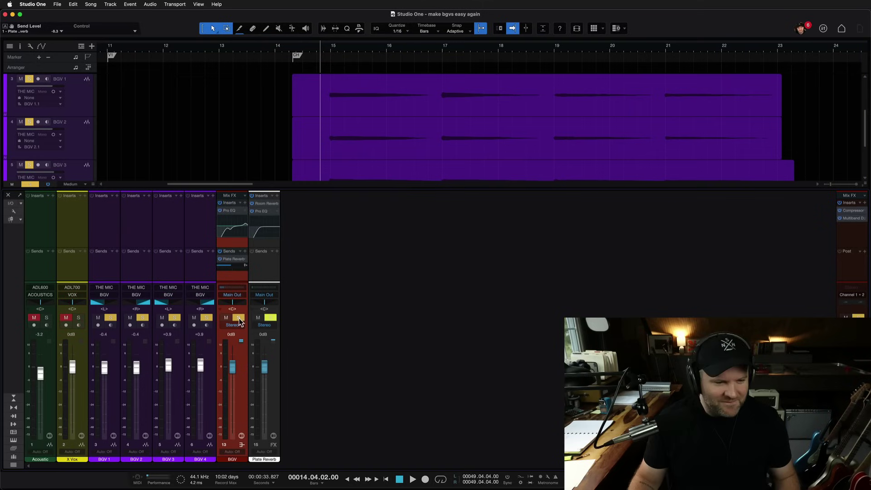
key("space")
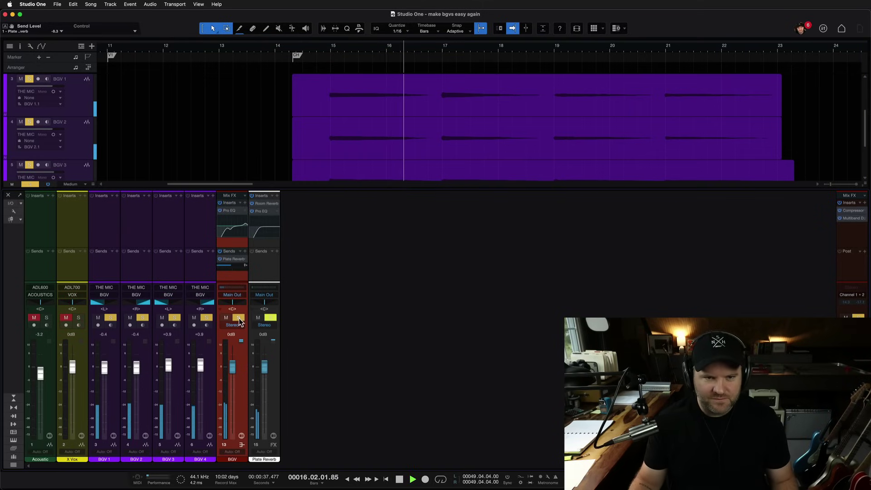
left_click(239, 317)
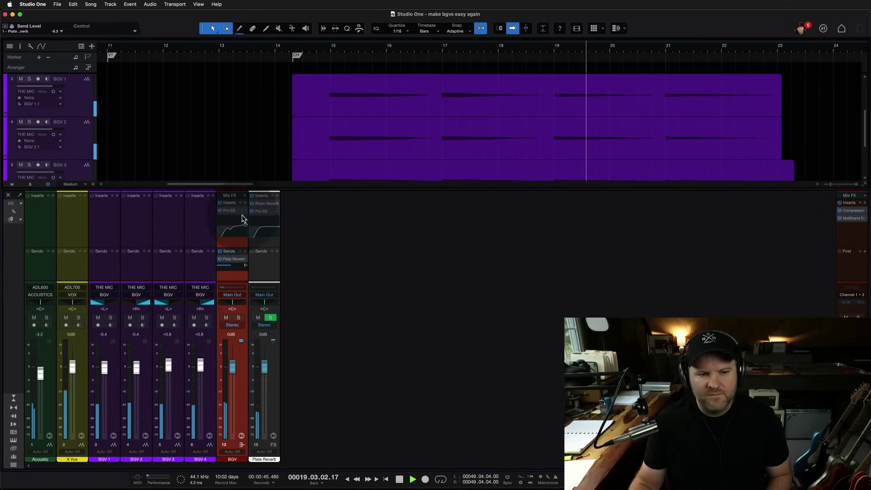
Stop playback and, in the BGV bus's Pro EQ, set LMF to -9.32 dB at 414 Hz with Q 0.47, and the low cut to 219 Hz
key("space")
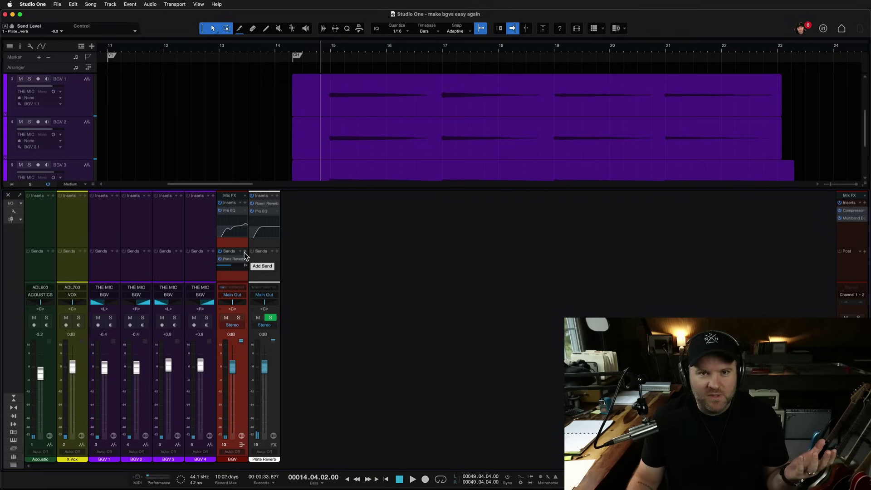
left_click(230, 222)
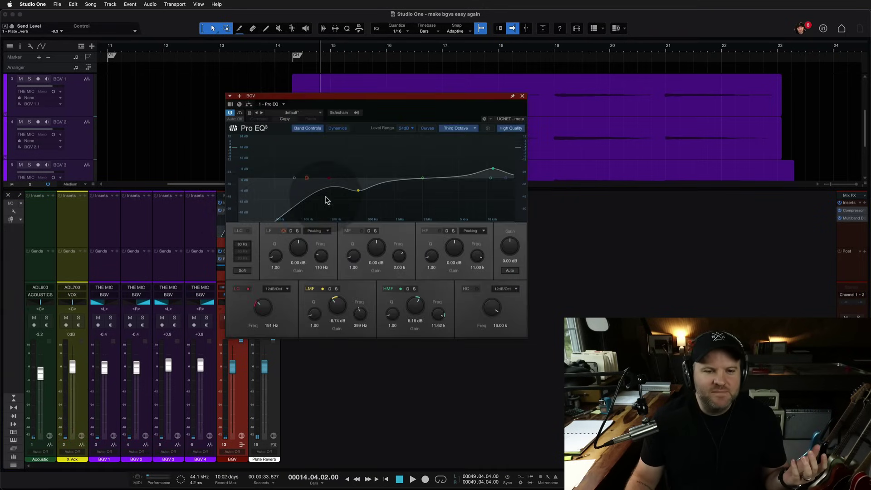
left_click_drag(359, 191, 360, 195)
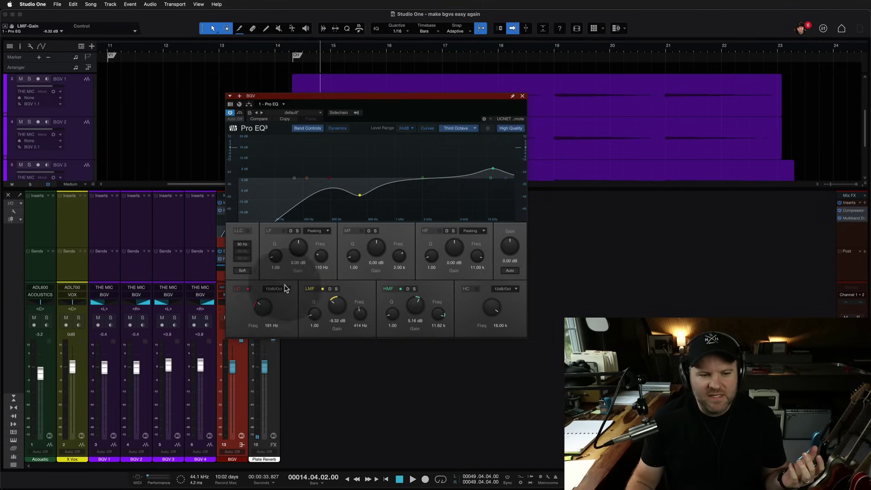
left_click_drag(261, 305, 314, 318)
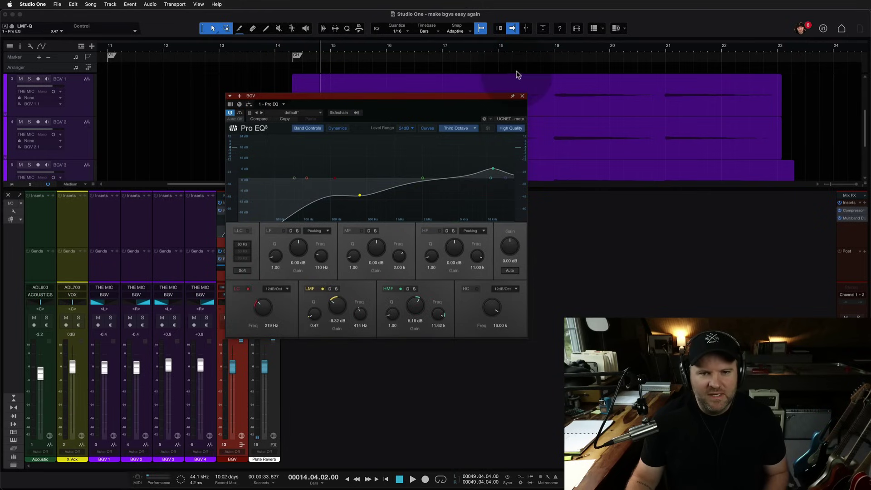
left_click(522, 97)
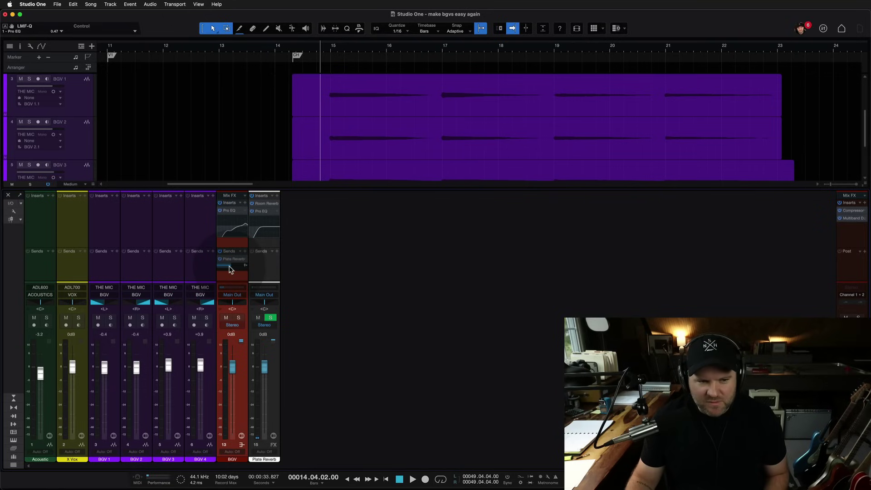
Play the chorus in the full mix while setting the BGV bus's Plate Reverb send level to -5.4 dB, and stop playback
key("space")
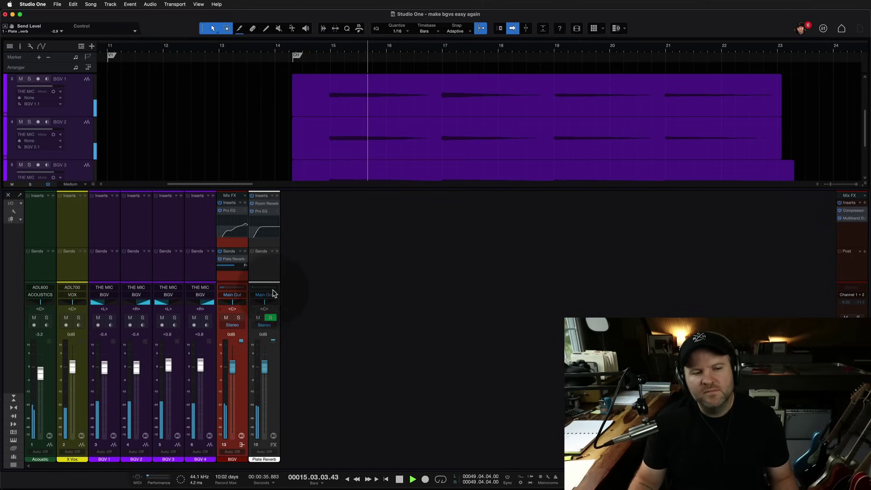
left_click_drag(234, 266, 234, 266)
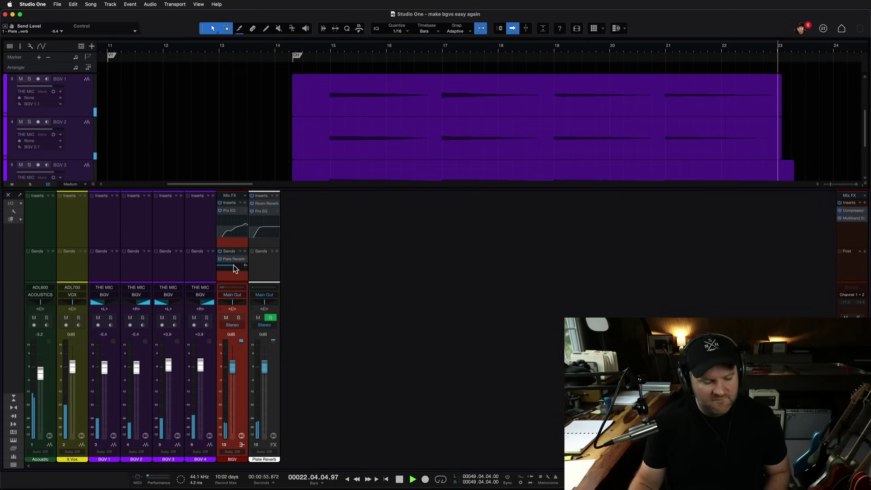
key("space")
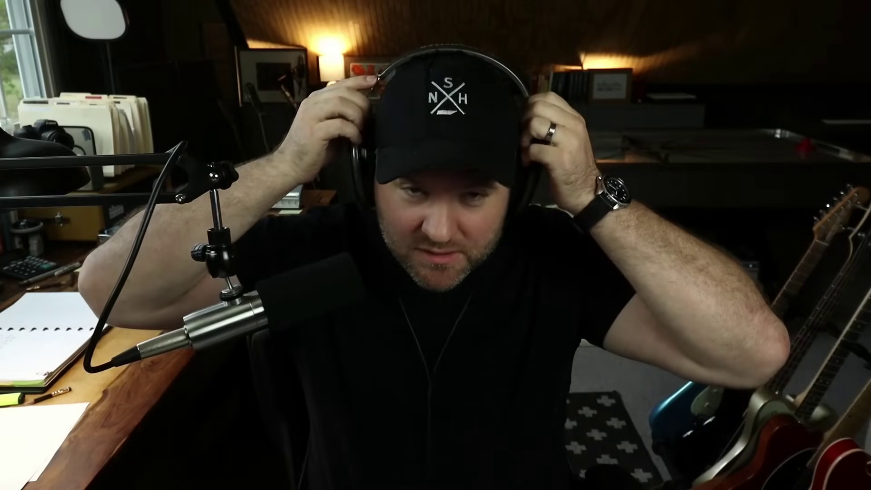